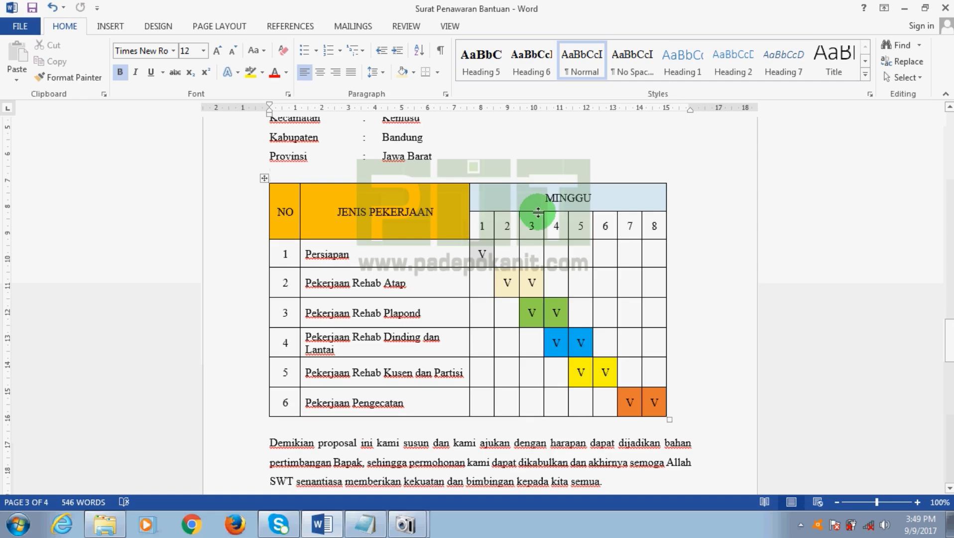
# - Examine the finished work schedule table, including its MINGGU header, coloured week cells and six job rows
pyautogui.click(490, 196)
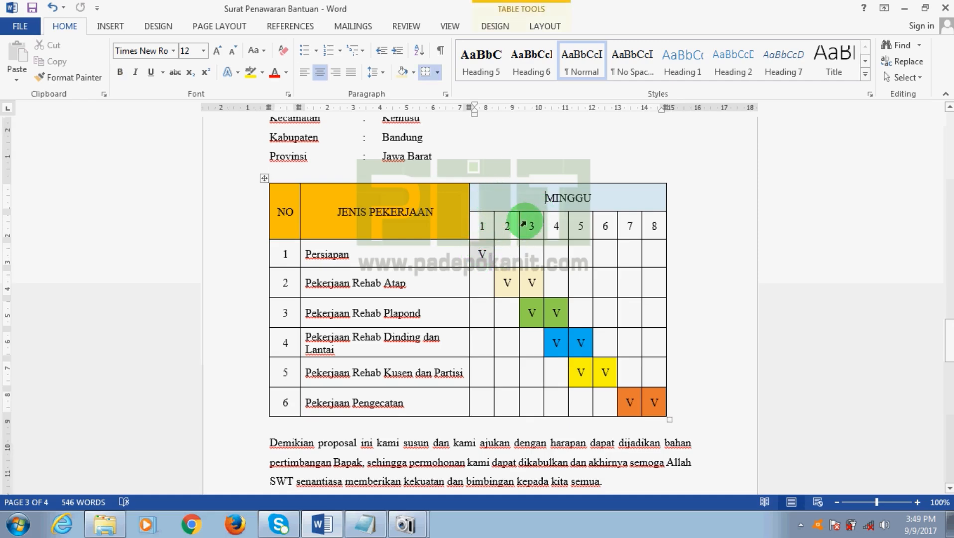
pyautogui.click(536, 226)
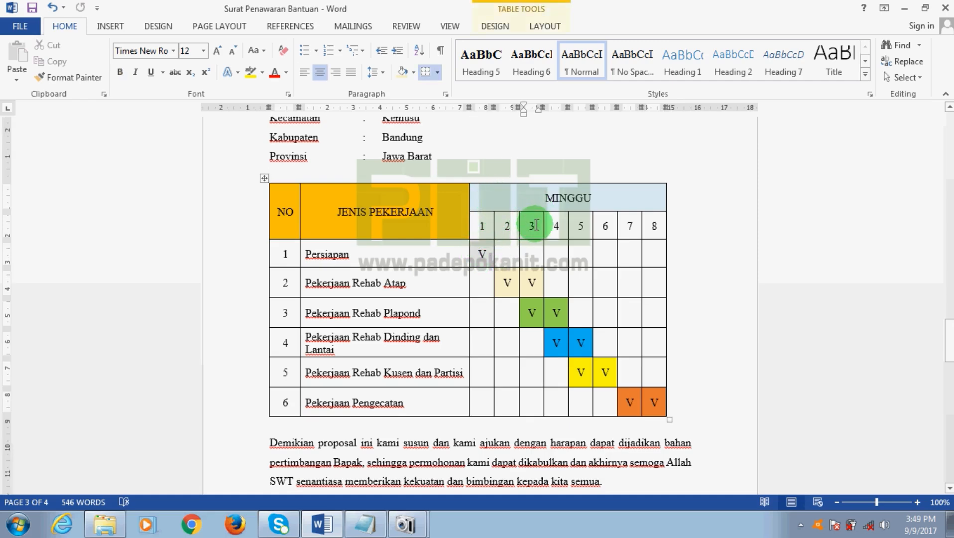
pyautogui.click(529, 313)
pyautogui.moveTo(529, 313); pyautogui.dragTo(653, 403)
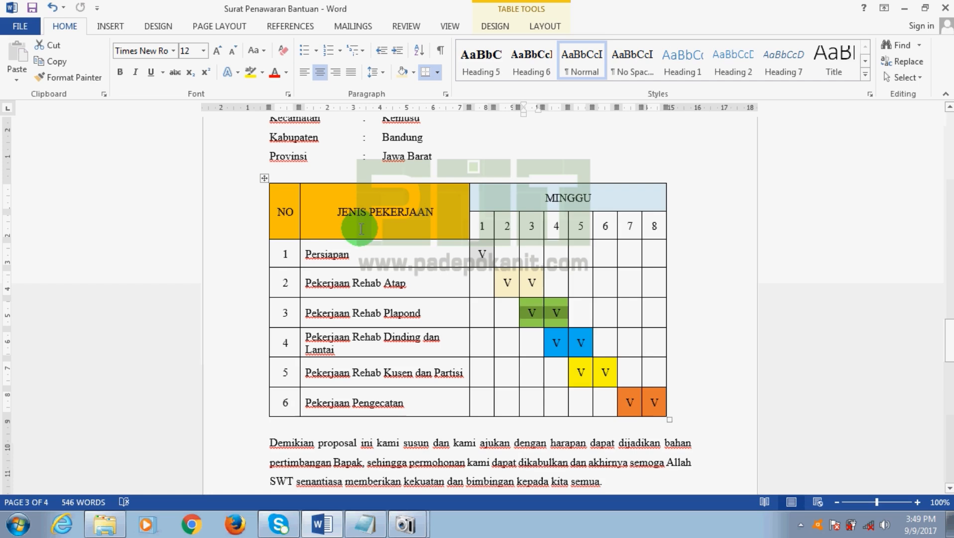
pyautogui.moveTo(286, 254); pyautogui.dragTo(651, 401)
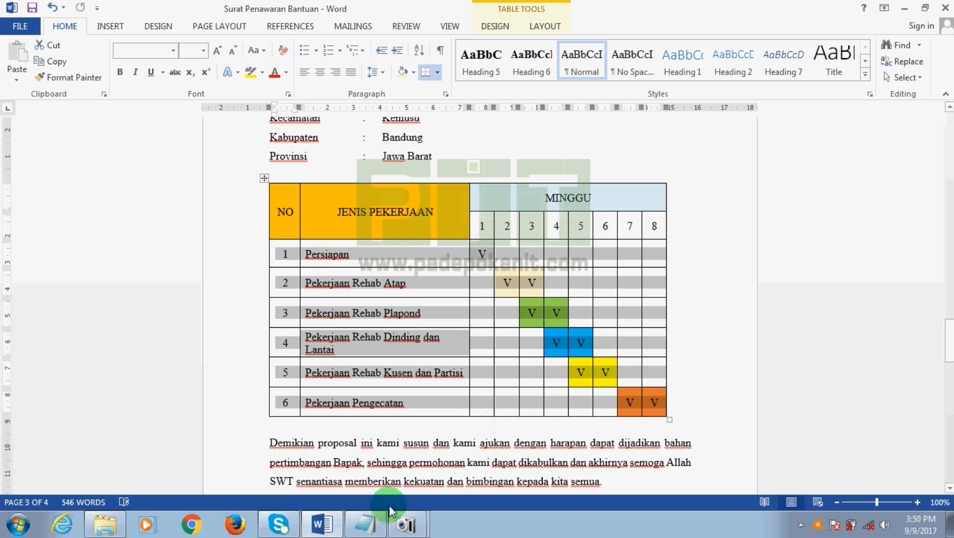
# - In the Notepad notes, add the heading "LANGKAH MEMBUATNYA" with the item "1. KITA TENTUKAN JUMLAH BARIS DAN COLOUMNYA", and return to Word
pyautogui.click(363, 527)
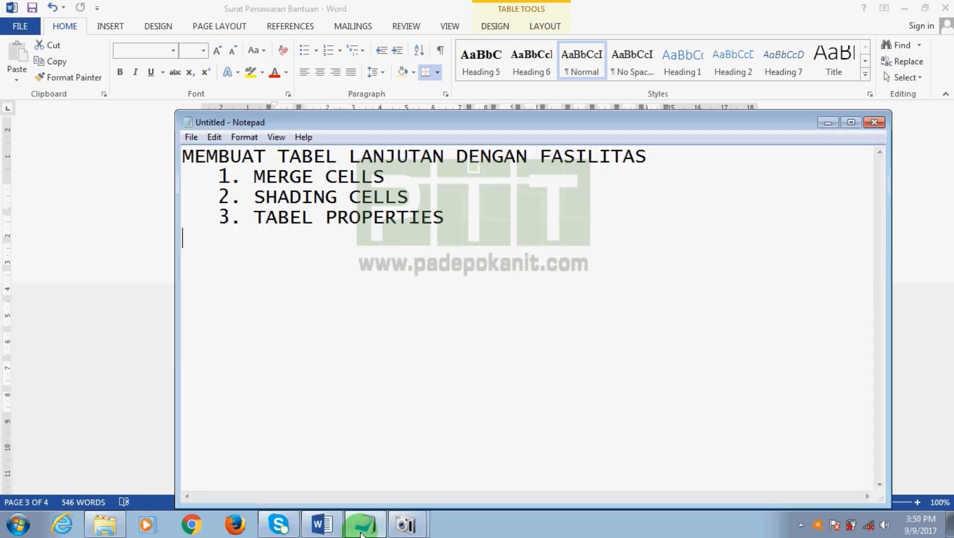
pyautogui.write('LANGKAH ')
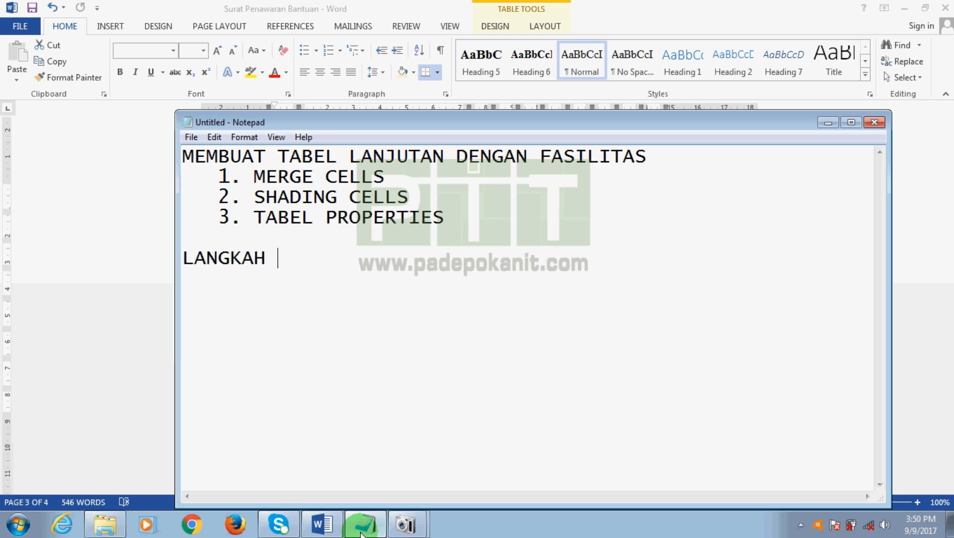
pyautogui.write('MEMBUATNYA')
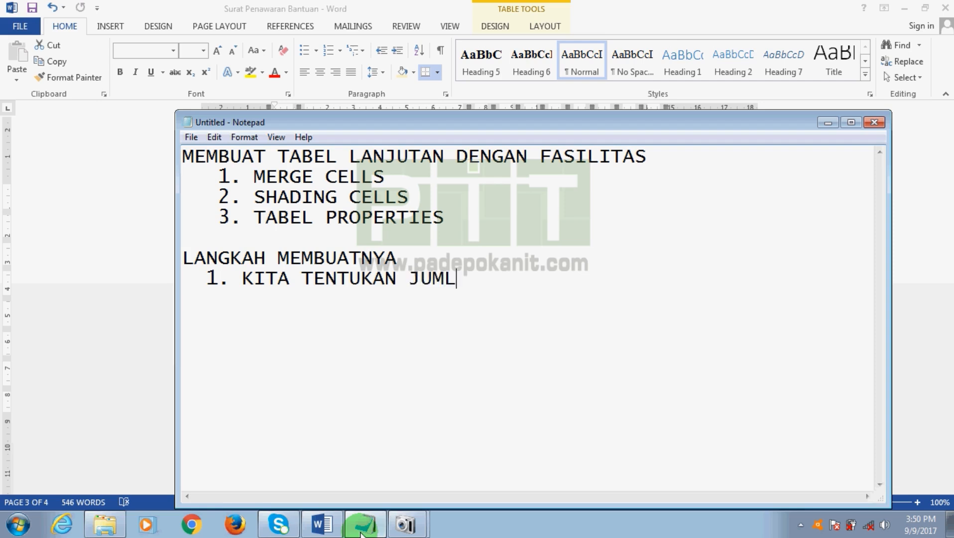
pyautogui.write('BARIS')
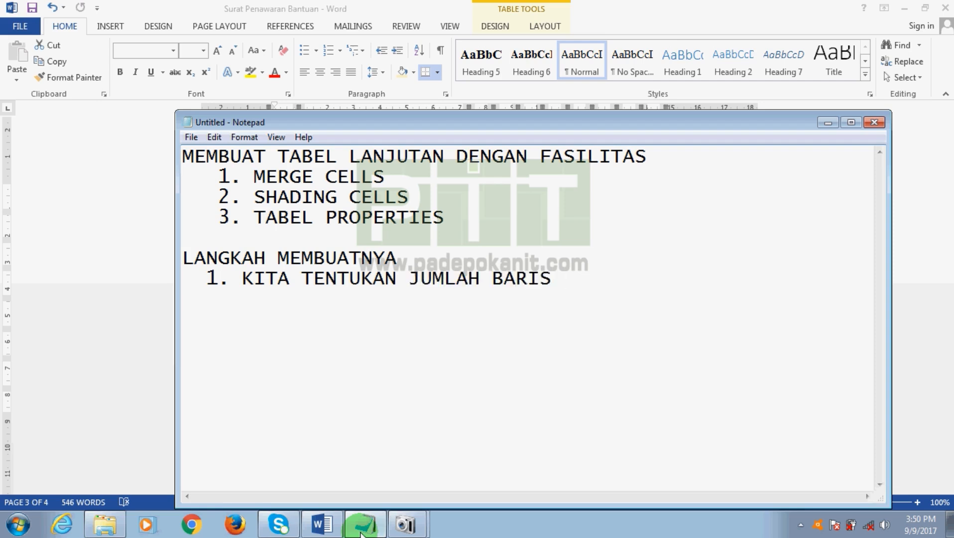
pyautogui.write(' DAN COL')
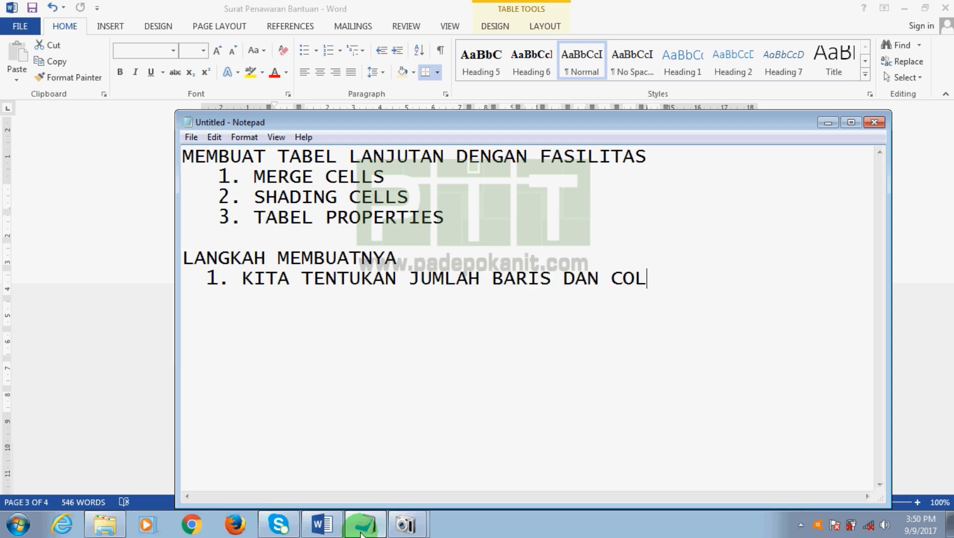
pyautogui.write('OUMNYA')
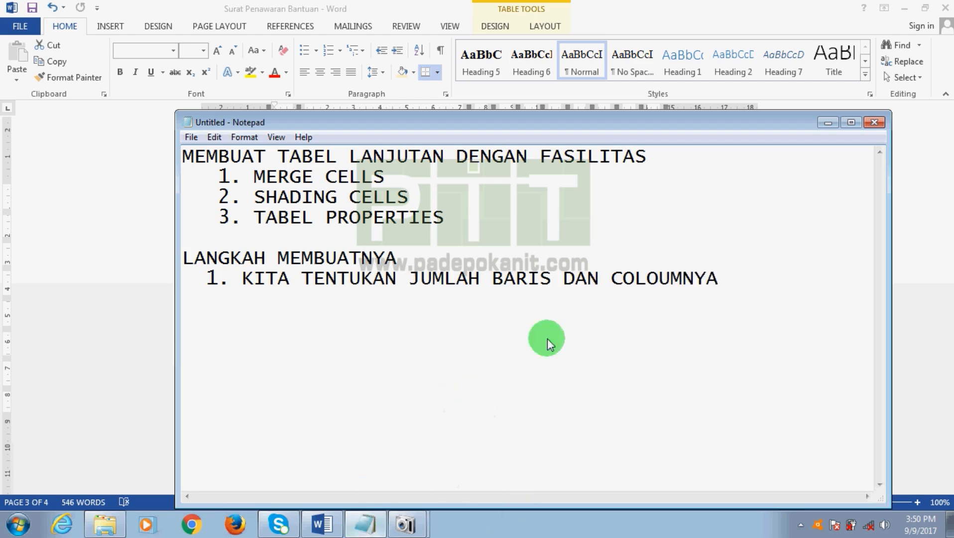
pyautogui.click(902, 207)
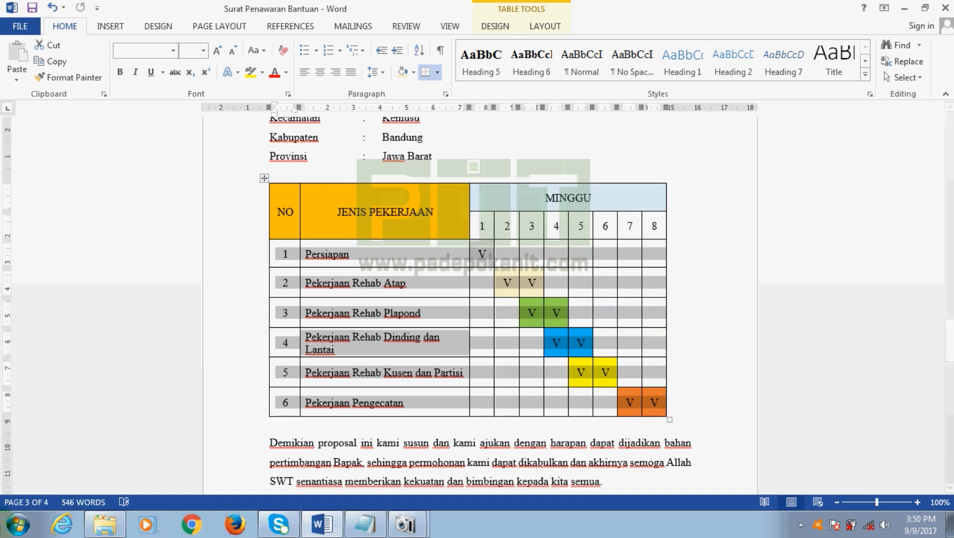
# - Create a new blank Word document and enter the title "TABEL JADWAL PEKERJAAN"
pyautogui.click(17, 524)
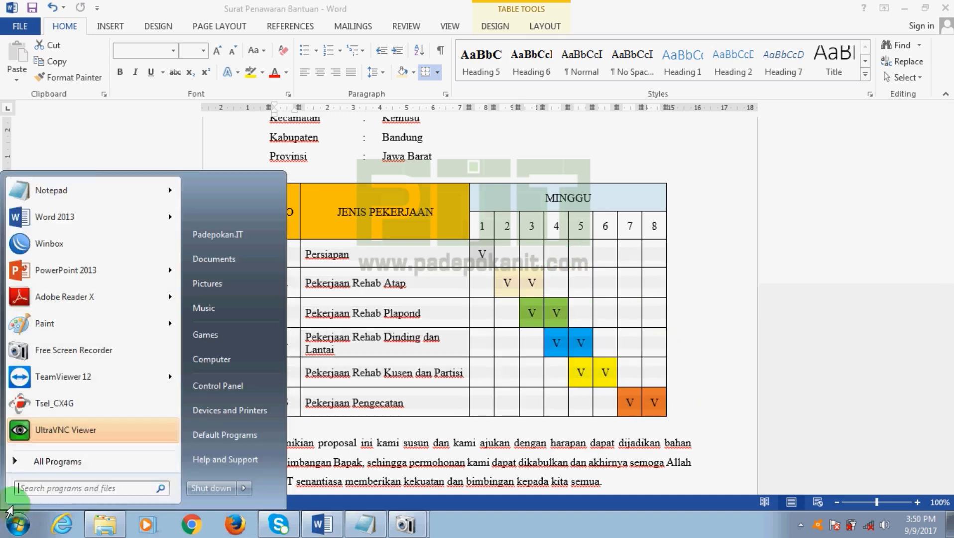
pyautogui.click(49, 215)
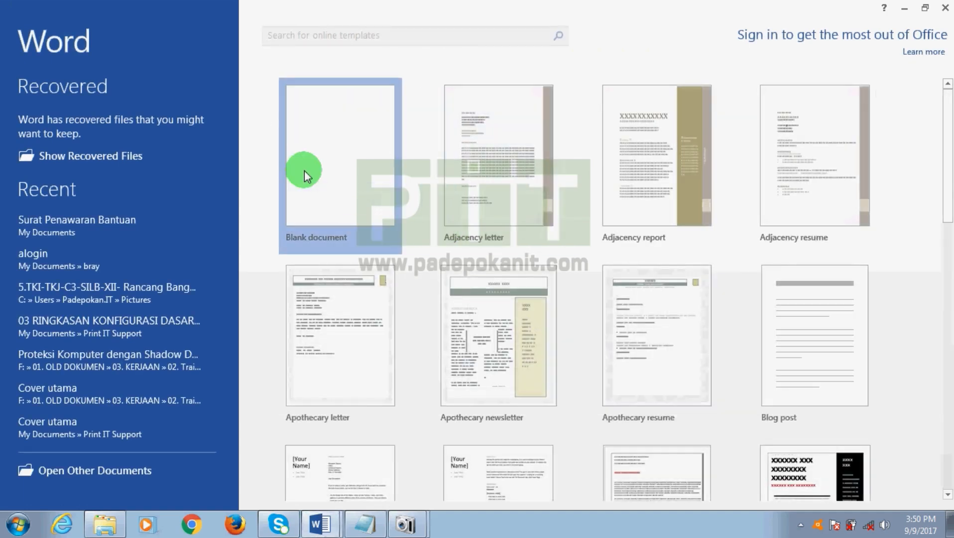
pyautogui.click(305, 171)
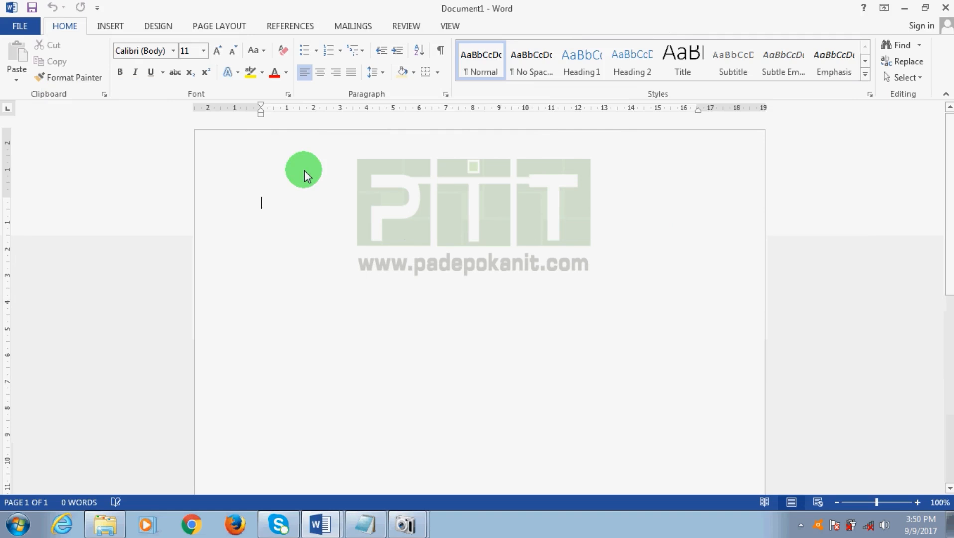
pyautogui.write('TABEL JADWAL PEKERJAAN')
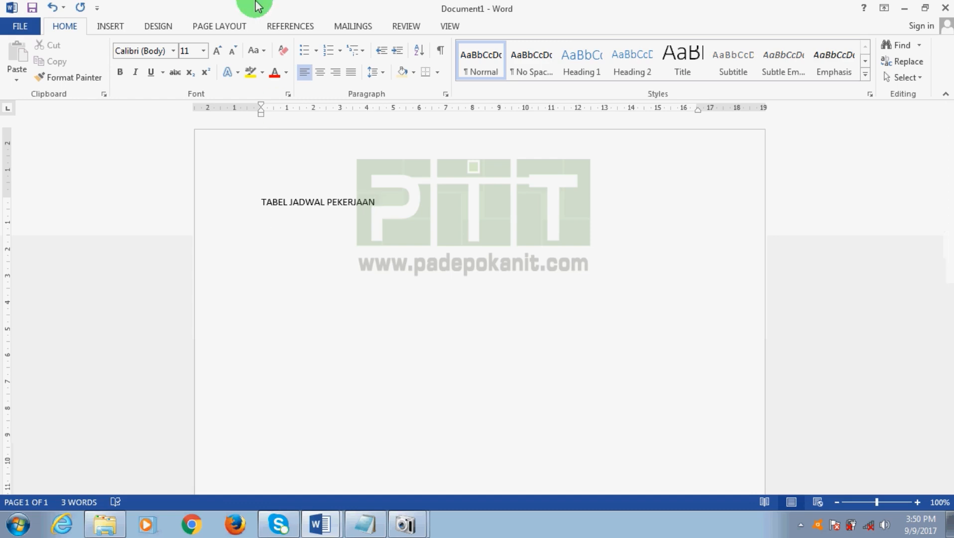
# - Start inserting a table below the title and set its number of columns to 10
pyautogui.click(111, 28)
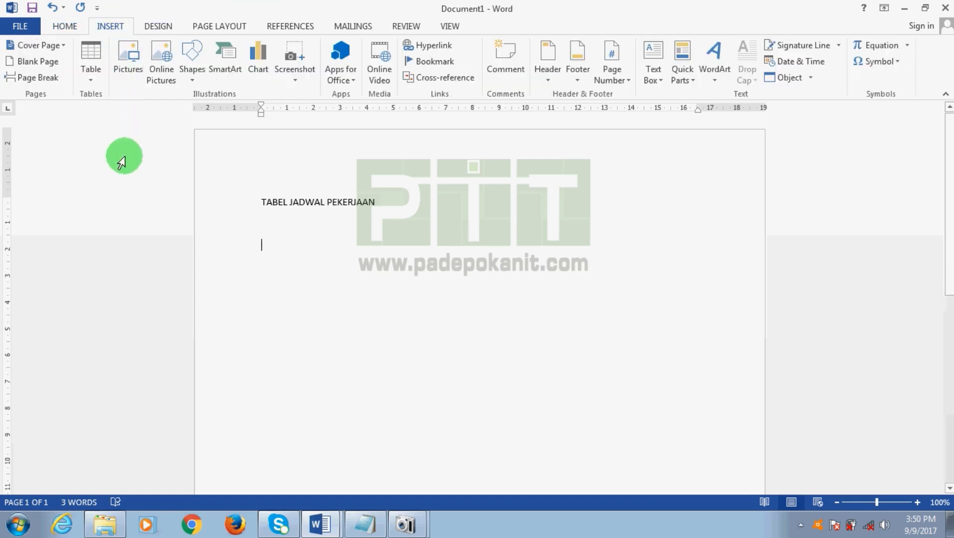
pyautogui.click(92, 83)
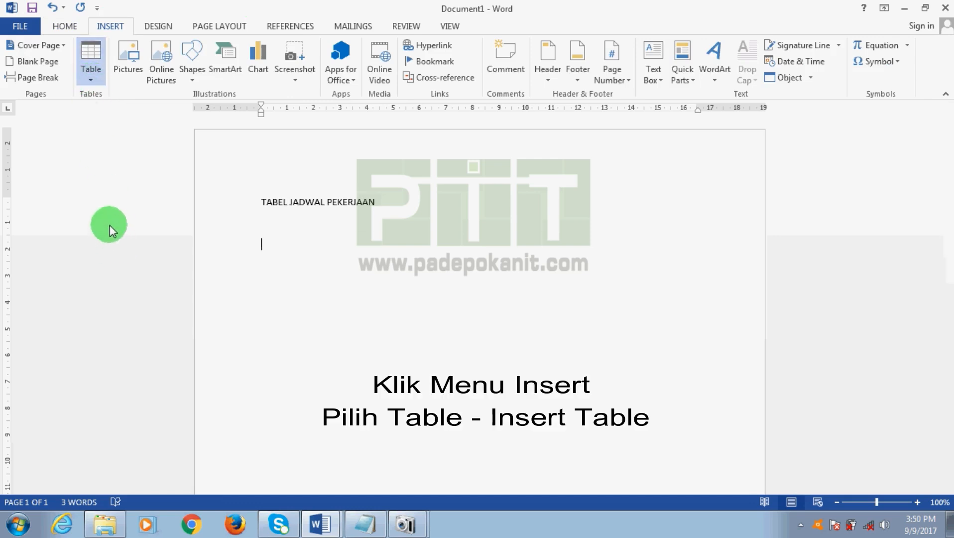
pyautogui.click(110, 230)
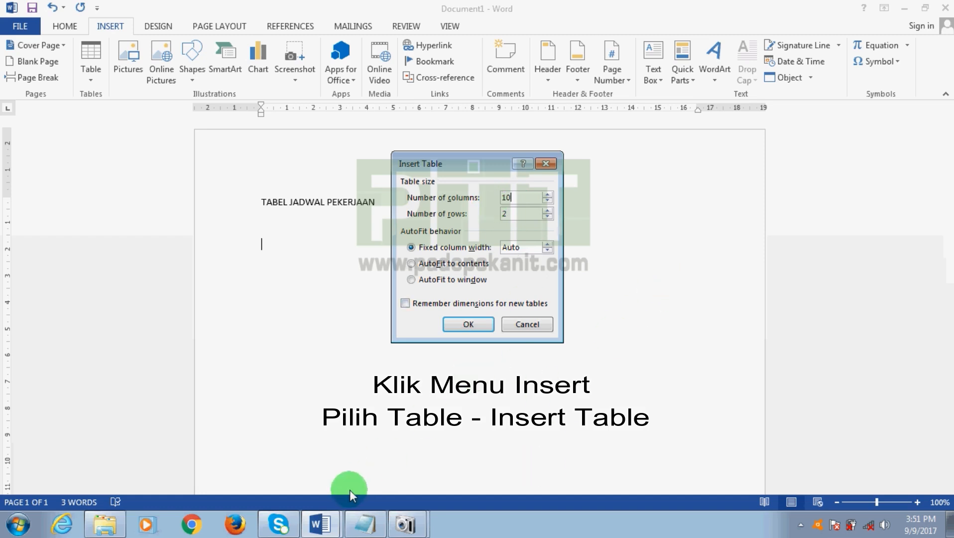
# - Check the reference schedule for the table size, set the number of rows to 12, and create the table
pyautogui.click(323, 529)
pyautogui.click(313, 471)
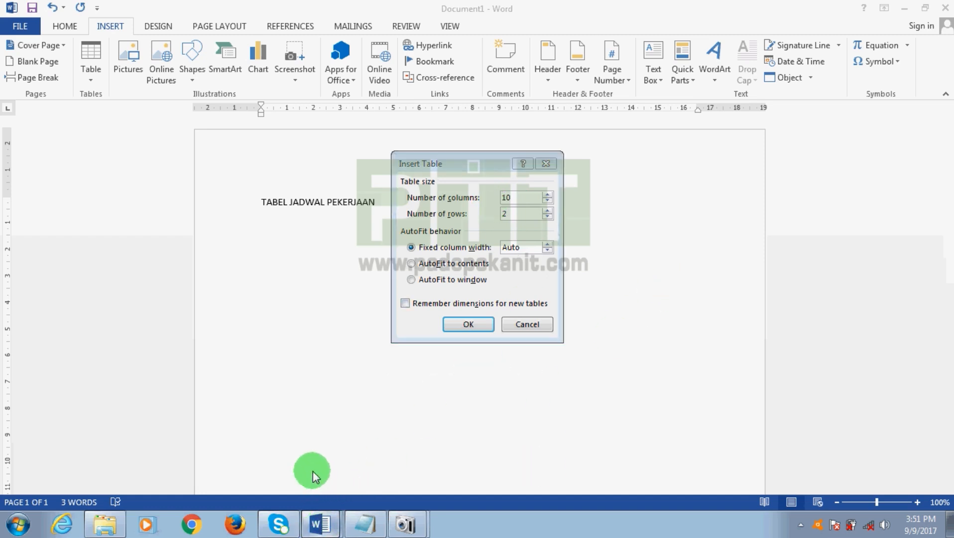
pyautogui.click(302, 481)
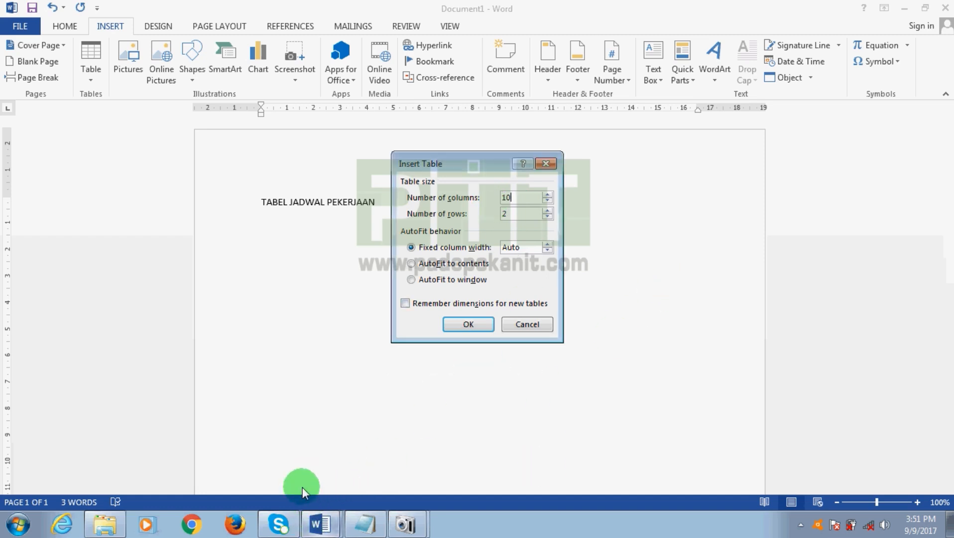
pyautogui.click(334, 526)
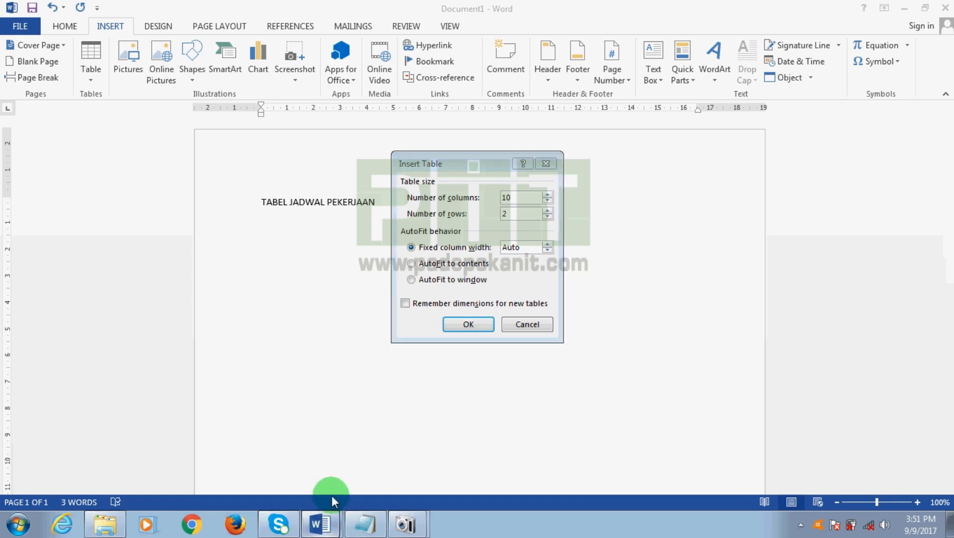
pyautogui.click(323, 474)
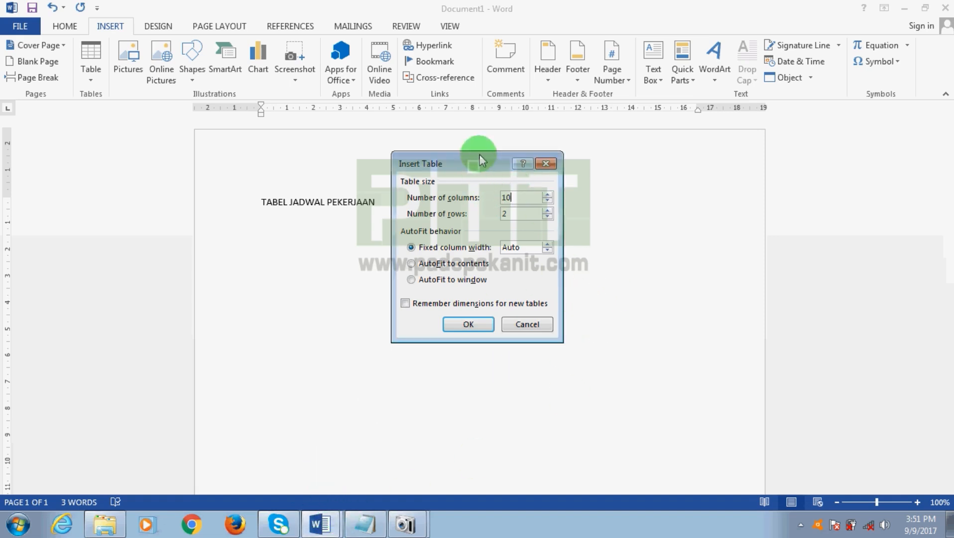
pyautogui.moveTo(481, 161); pyautogui.dragTo(578, 227)
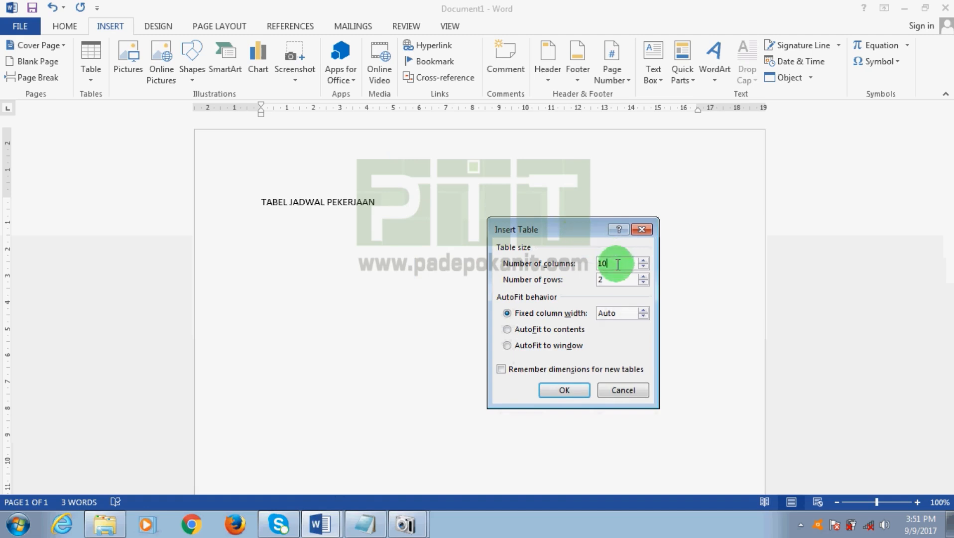
pyautogui.moveTo(605, 280); pyautogui.dragTo(567, 277)
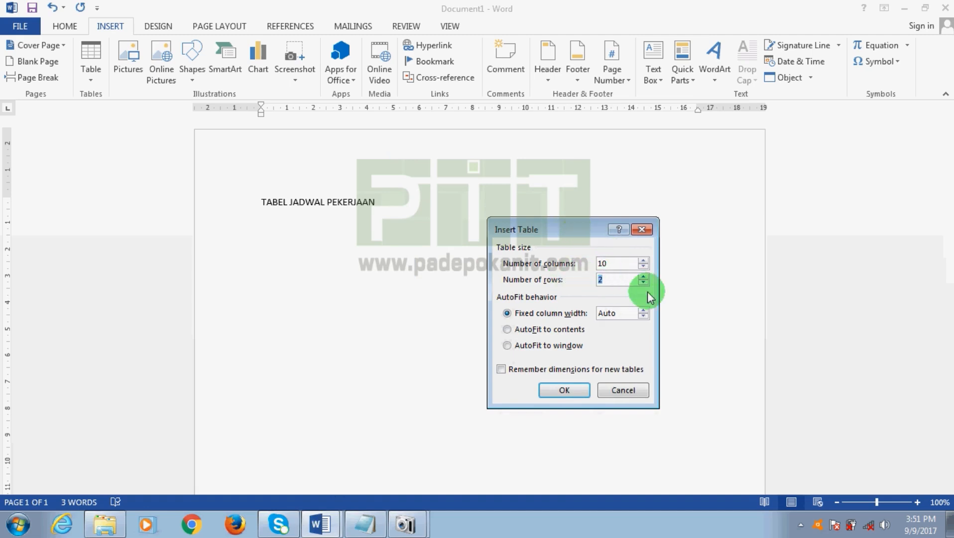
pyautogui.write('12')
pyautogui.click(572, 396)
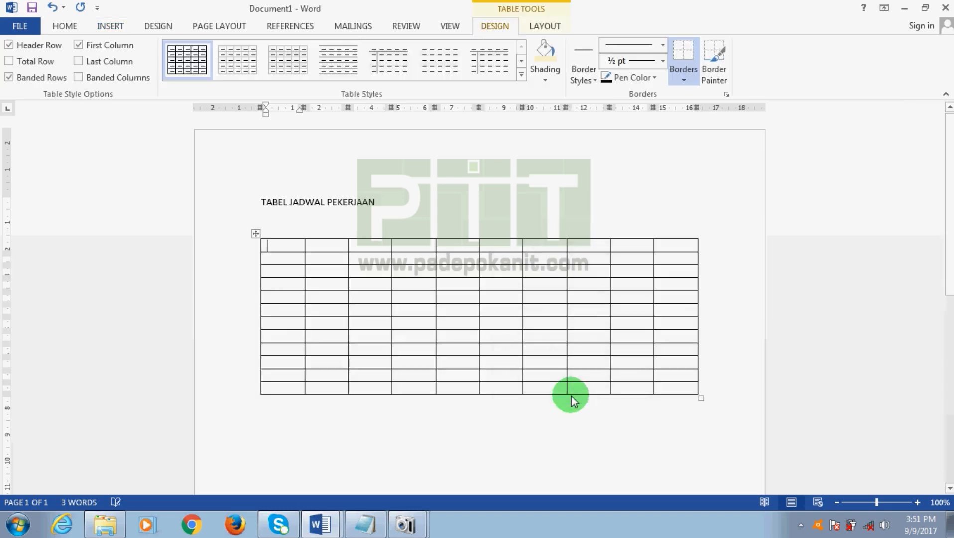
# - Consult the reference table's layout and enter the headers "NO" and "JENIS PEKERJAAN" in the first two cells of the new table
pyautogui.click(315, 525)
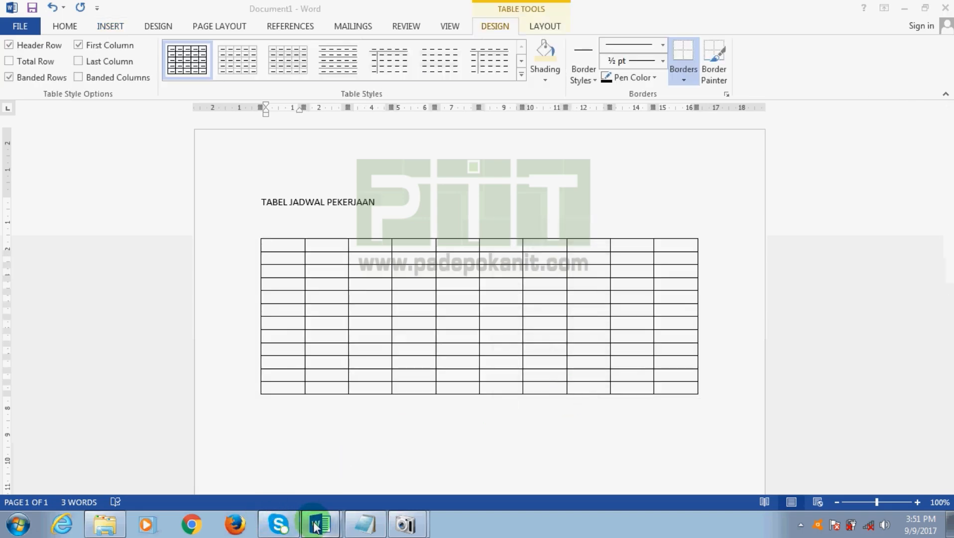
pyautogui.click(313, 473)
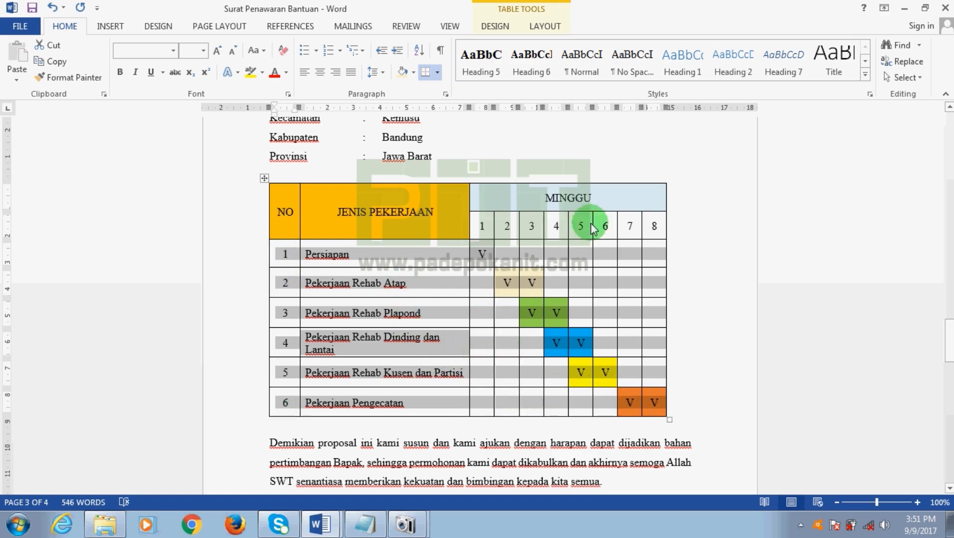
pyautogui.click(905, 9)
pyautogui.moveTo(348, 233)
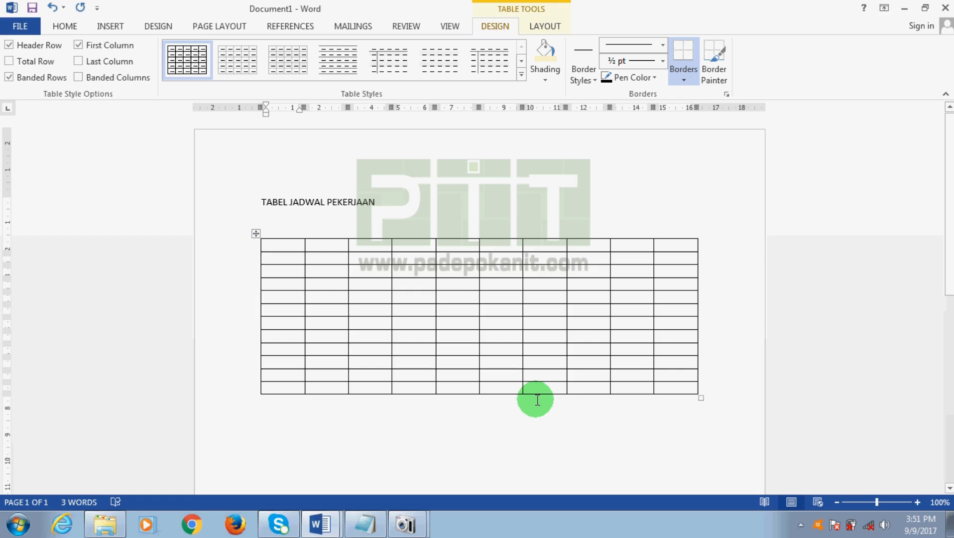
pyautogui.write('NO')
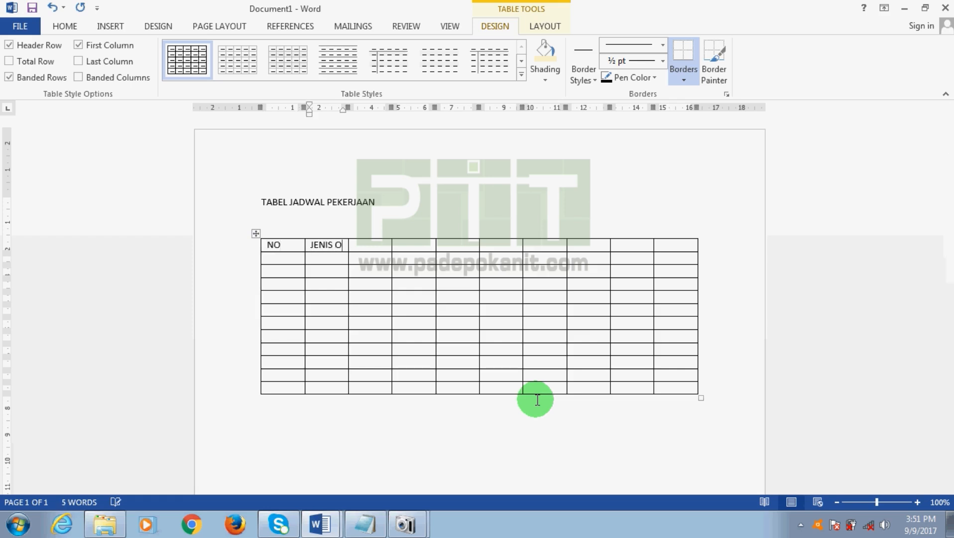
pyautogui.write('JENIS PEKER')
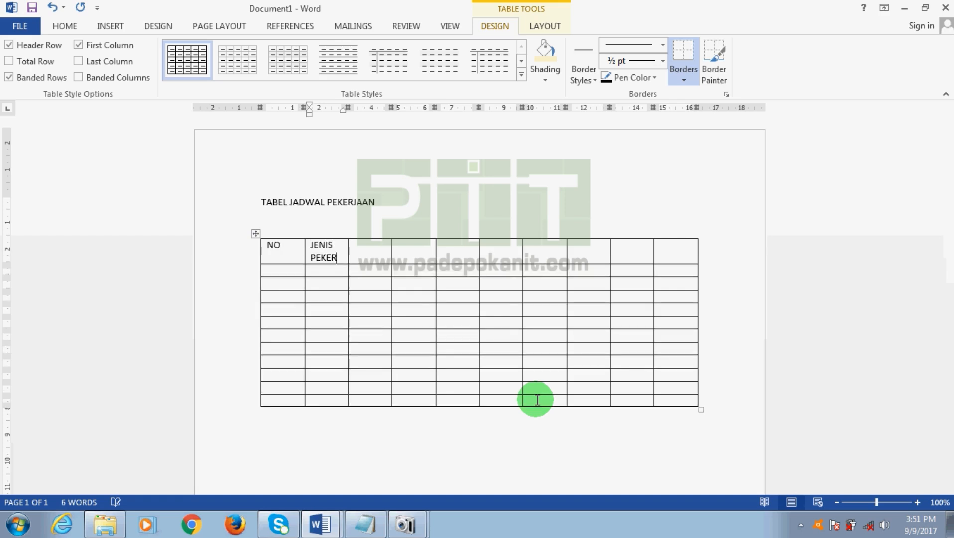
pyautogui.write('JAAN')
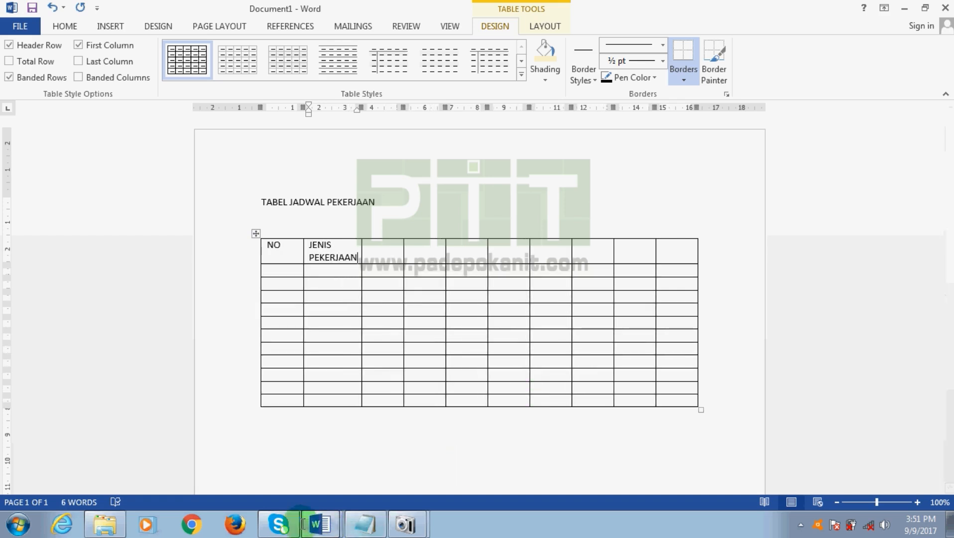
# - Check the reference schedule's header layout and enter "MINGGU" in the third cell of the new table's first row
pyautogui.click(304, 523)
pyautogui.click(305, 471)
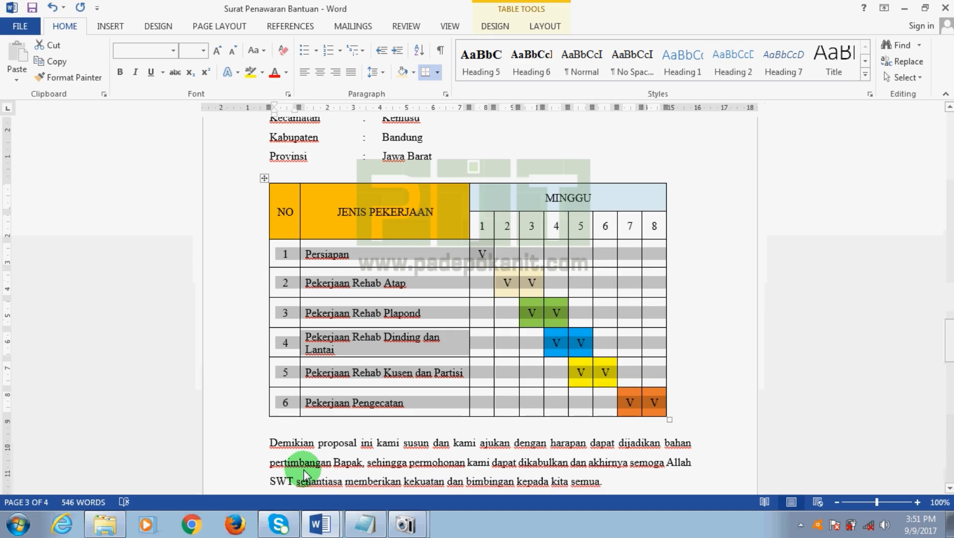
pyautogui.click(906, 12)
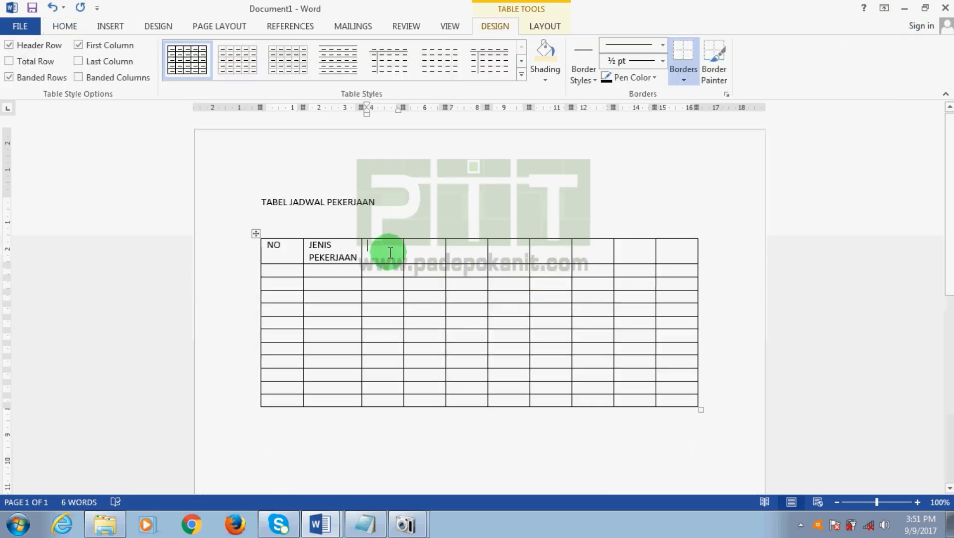
pyautogui.write('MINGGU')
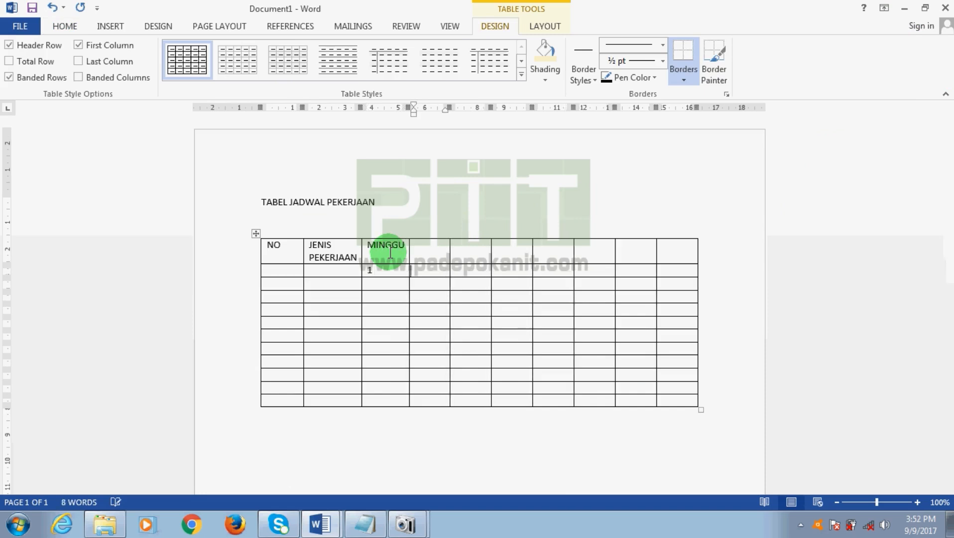
# - Number the week columns 1 to 8 in the second row, starting in the cell below MINGGU
pyautogui.write('2')
pyautogui.press('Tab')
pyautogui.write('3')
pyautogui.press('Tab')
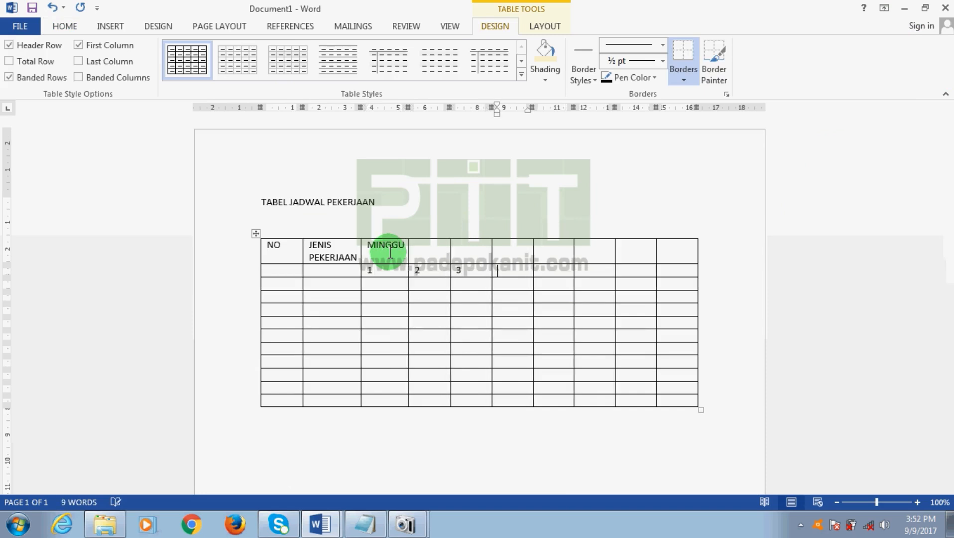
pyautogui.write('4')
pyautogui.press('Tab')
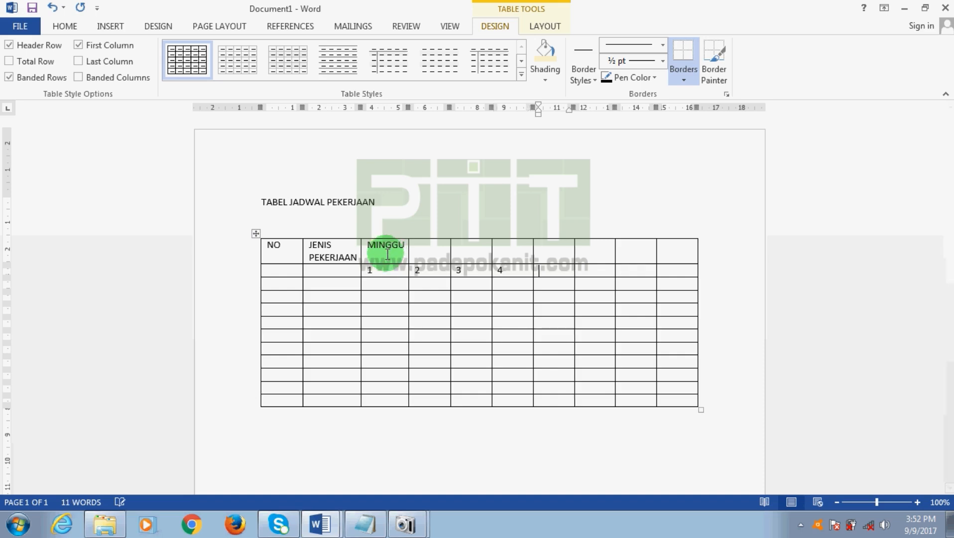
pyautogui.write('5')
pyautogui.press('Tab')
pyautogui.write('6')
pyautogui.press('Tab')
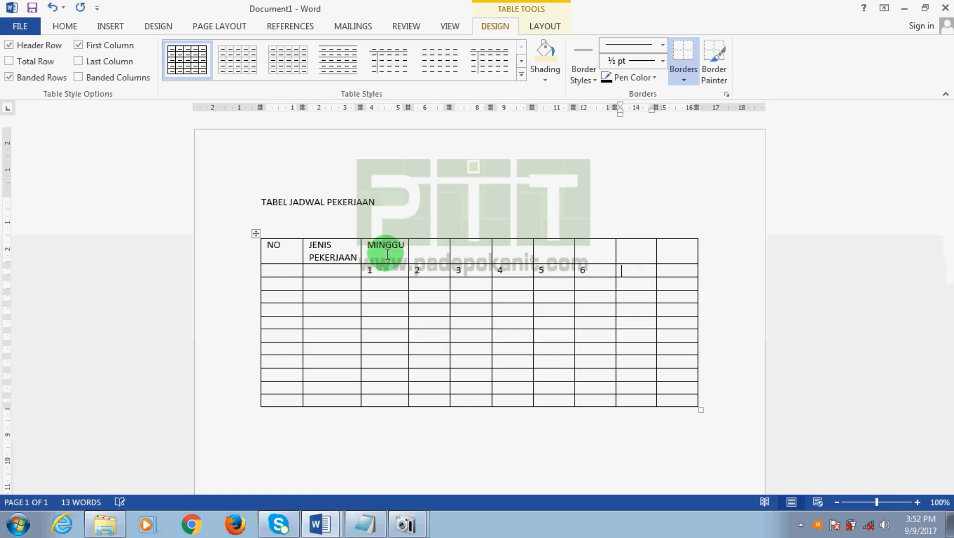
pyautogui.write('7')
pyautogui.press('Tab')
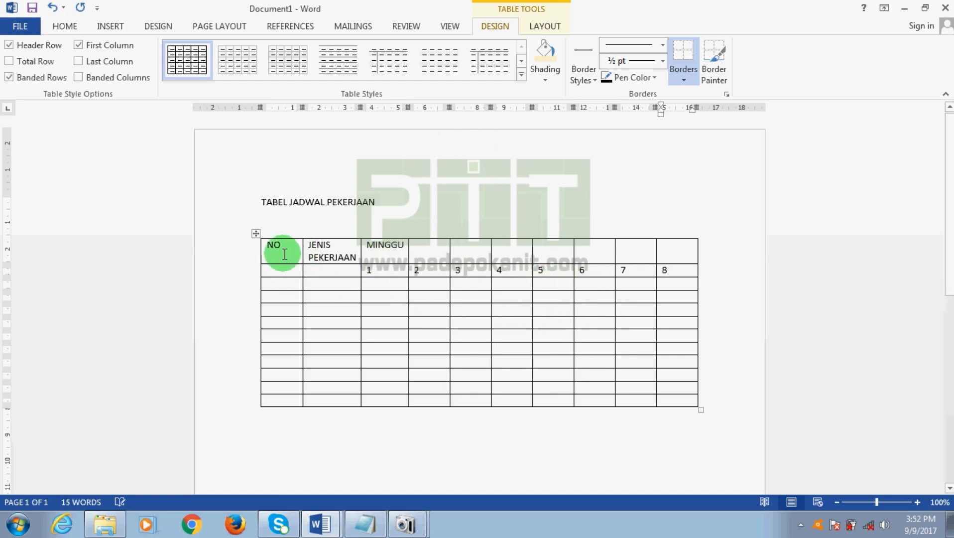
# - Narrow the NO column to about 0.9 cm and widen the JENIS PEKERJAAN column to about 3.1 cm
pyautogui.moveTo(302, 248); pyautogui.dragTo(280, 249)
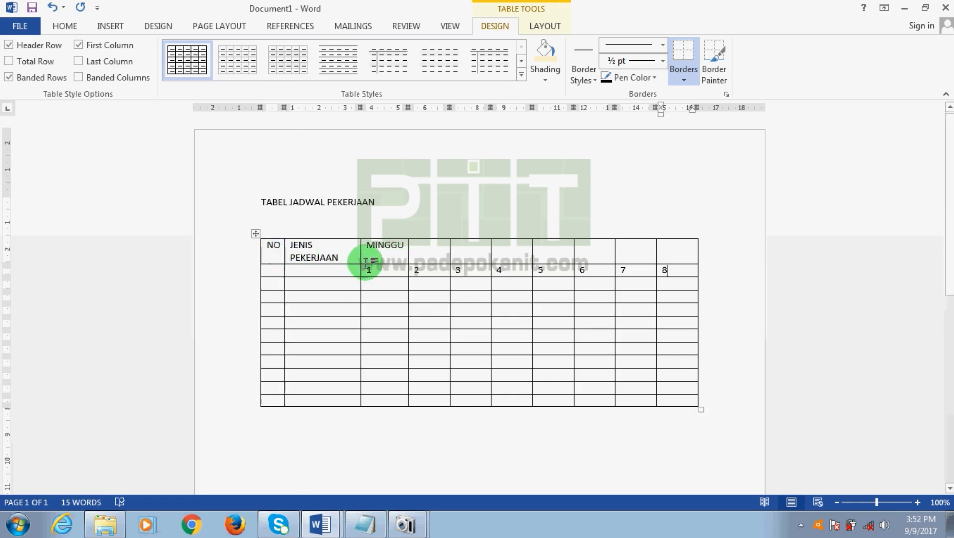
pyautogui.moveTo(360, 251); pyautogui.dragTo(366, 253)
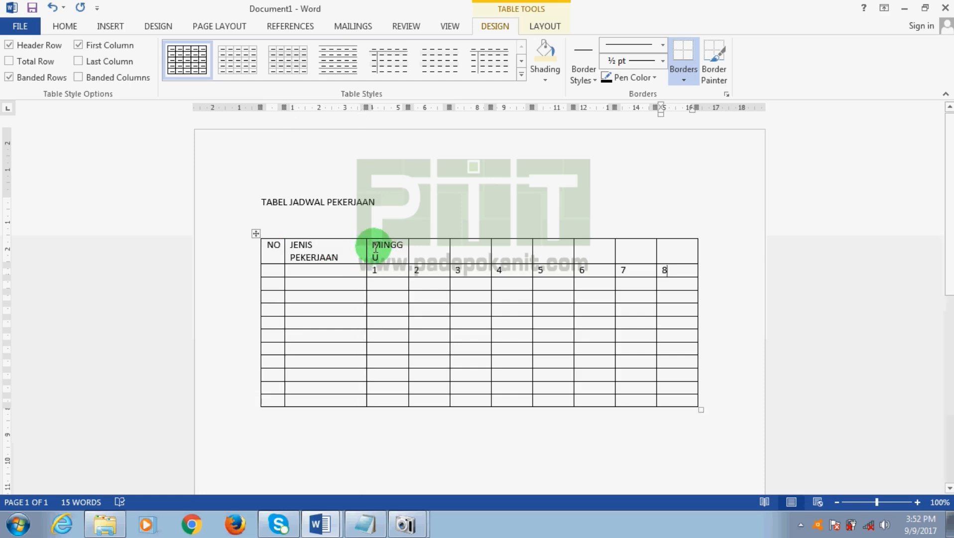
# - Merge the first-row cells from MINGGU through the last column and center the MINGGU text horizontally
pyautogui.moveTo(375, 249); pyautogui.dragTo(694, 249)
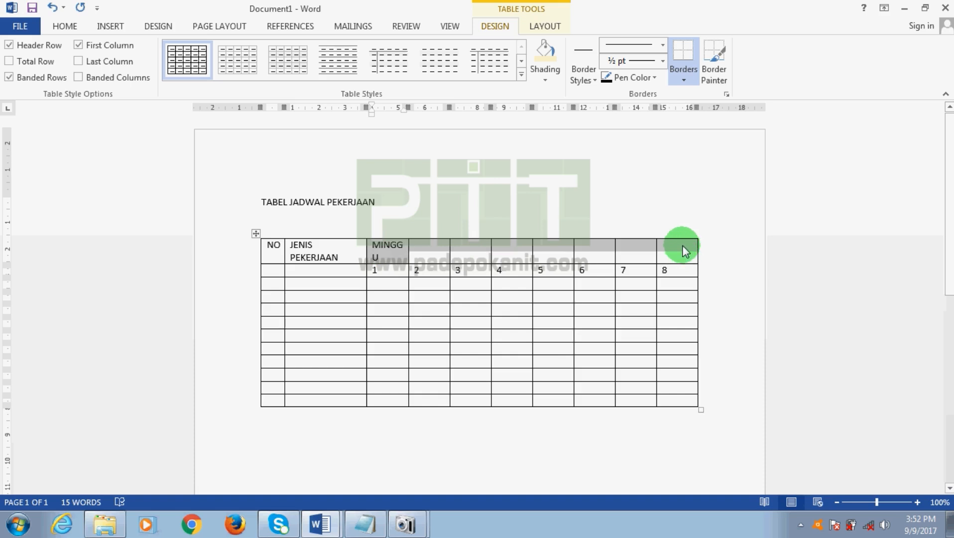
pyautogui.rightClick(683, 246)
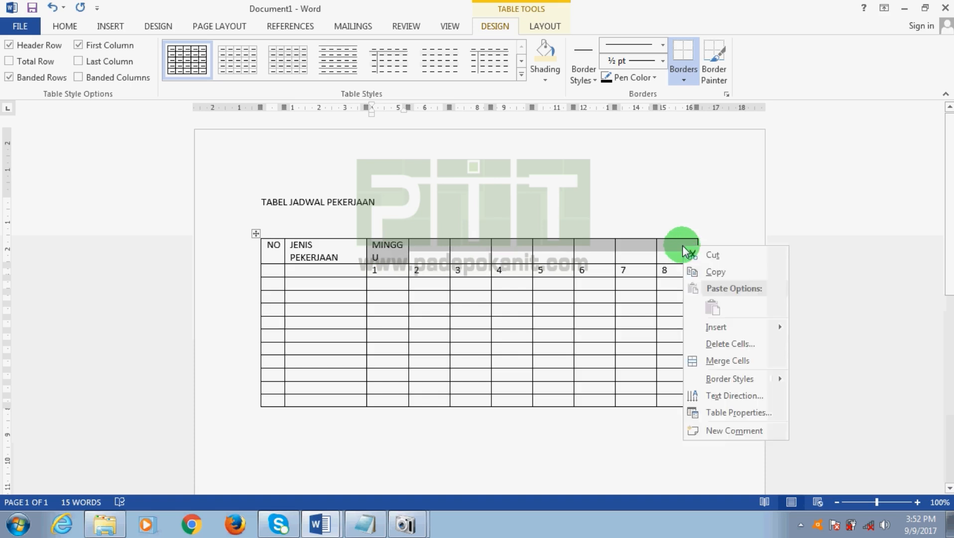
pyautogui.click(741, 368)
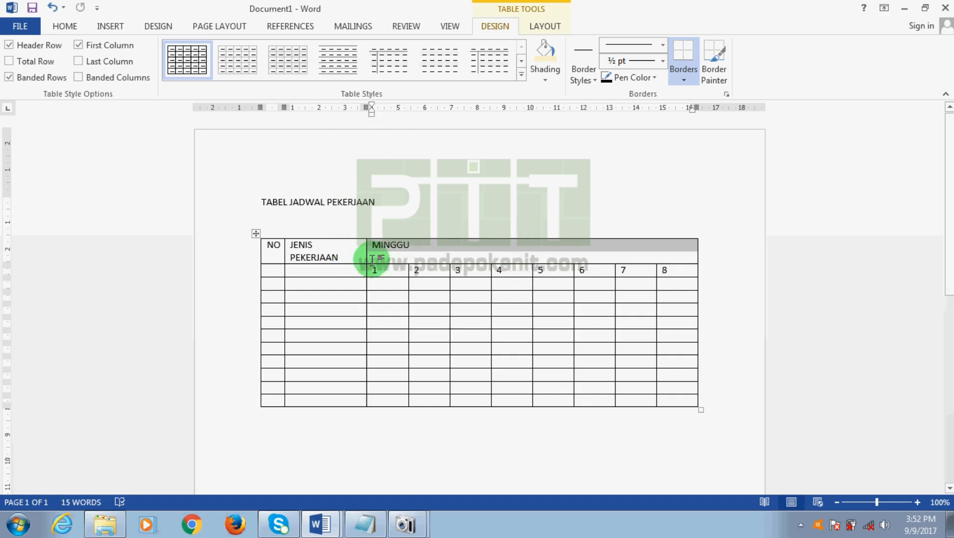
pyautogui.click(64, 26)
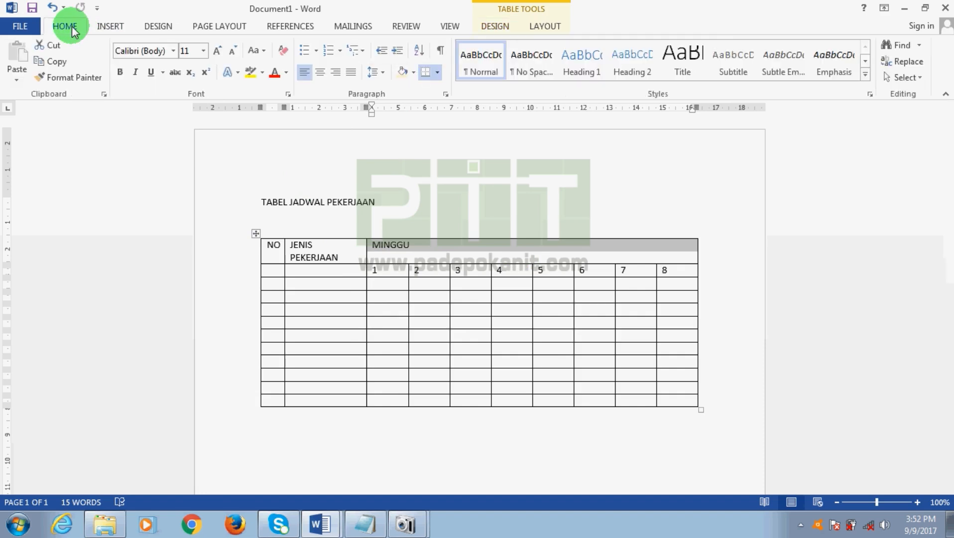
pyautogui.click(321, 80)
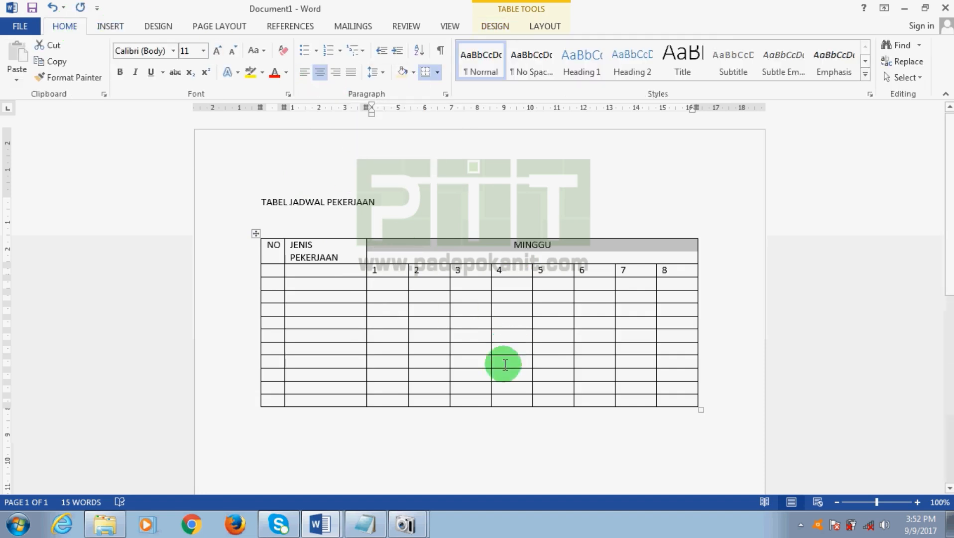
pyautogui.click(736, 338)
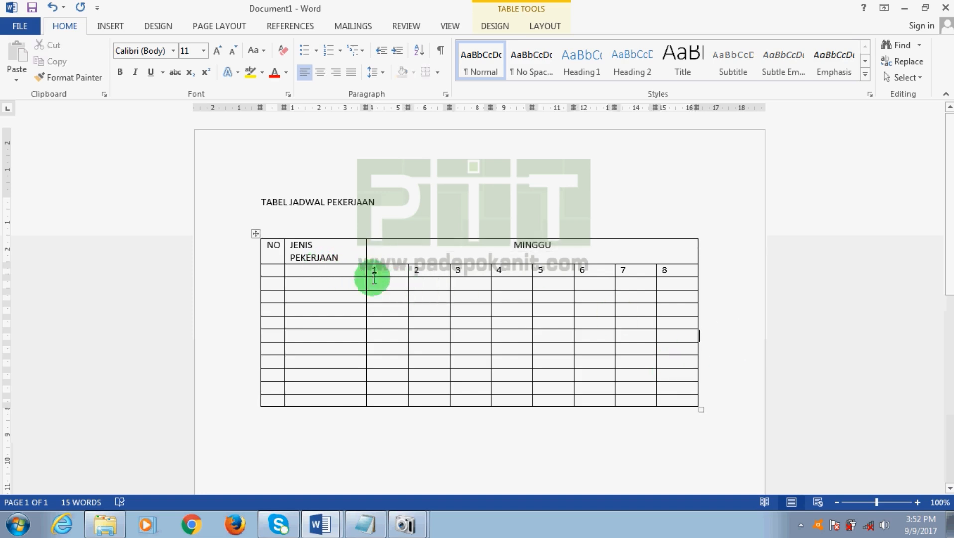
# - Center the week numbers 1 to 8 and the NO and JENIS PEKERJAAN headers horizontally in their cells
pyautogui.moveTo(372, 269); pyautogui.dragTo(673, 272)
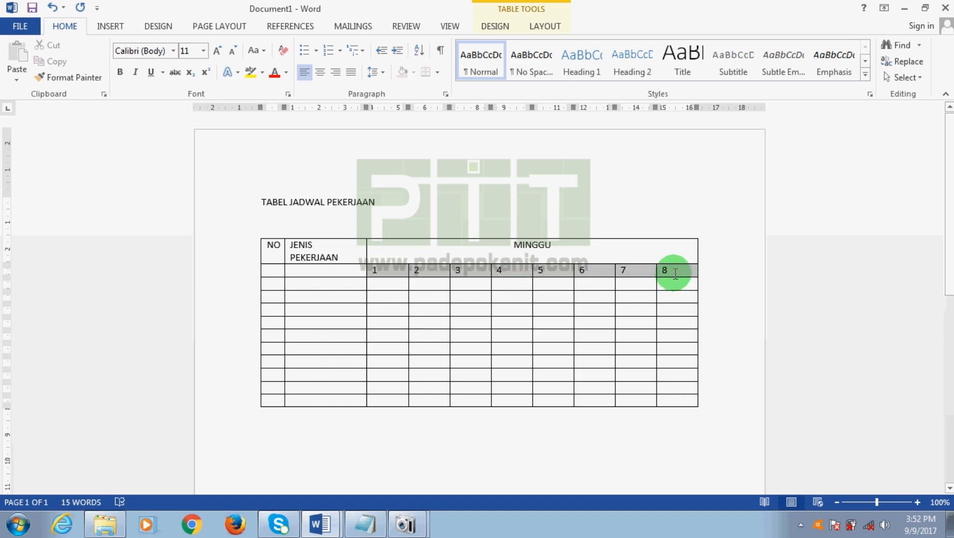
pyautogui.click(320, 73)
pyautogui.click(761, 308)
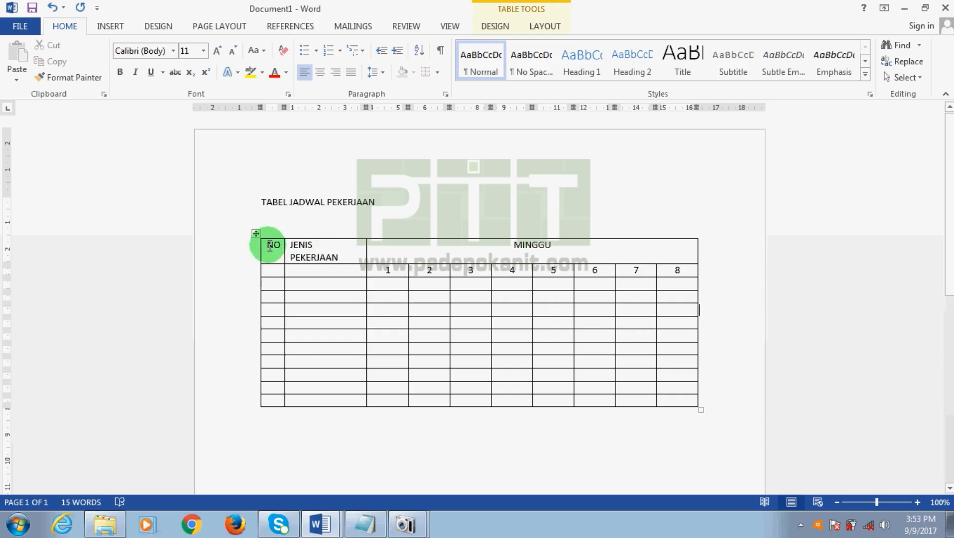
pyautogui.moveTo(267, 244); pyautogui.dragTo(330, 255)
pyautogui.click(322, 75)
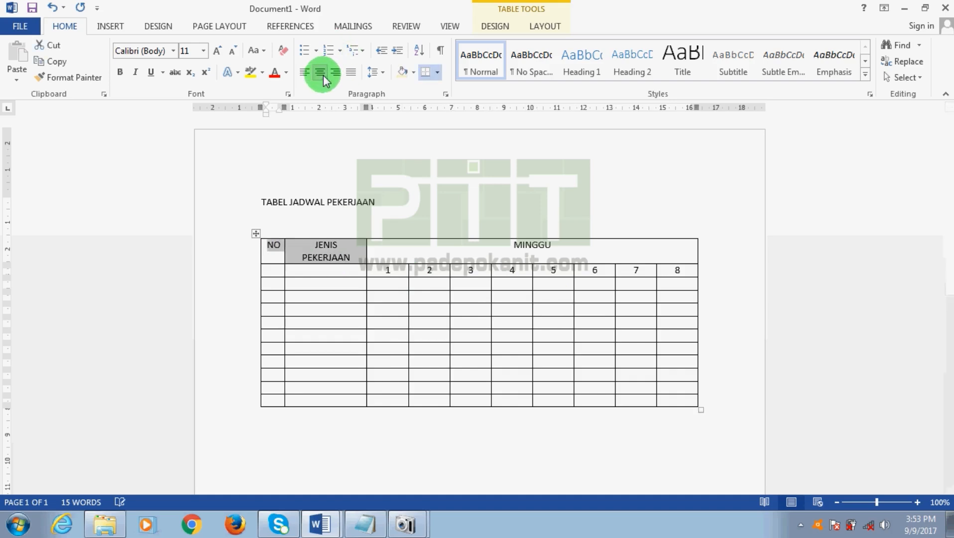
pyautogui.click(755, 302)
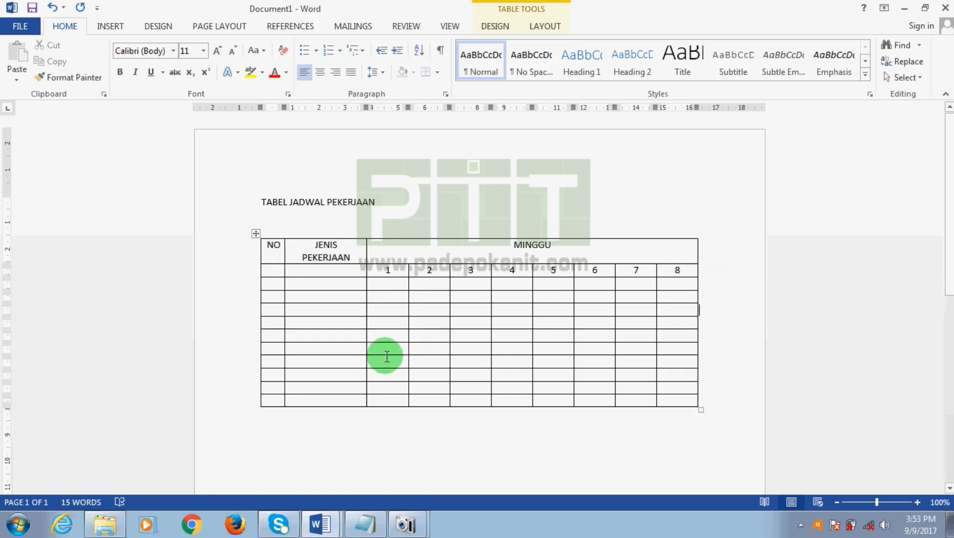
# - Compare with the reference schedule and set the height of table rows 2 to 12 to at least 1 cm in the table properties
pyautogui.click(331, 523)
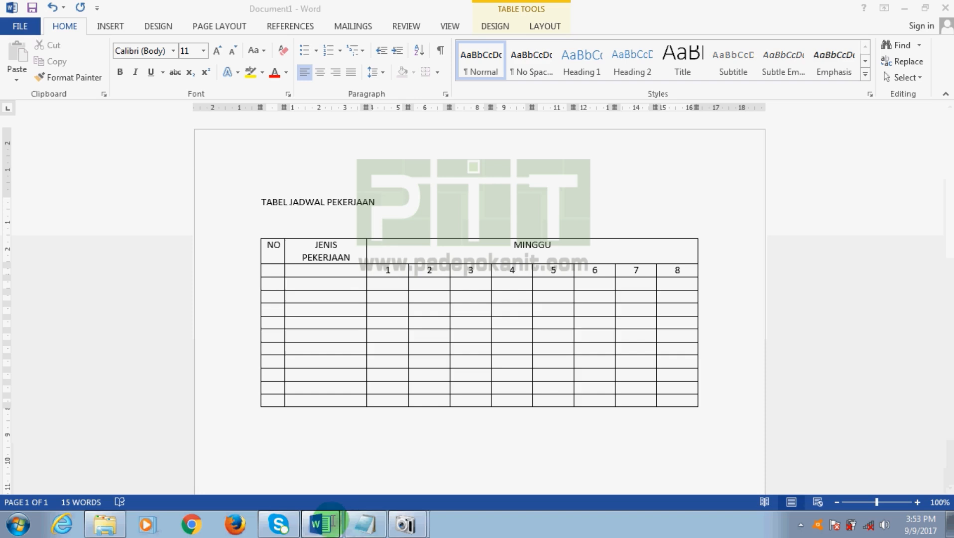
pyautogui.click(322, 472)
pyautogui.click(322, 471)
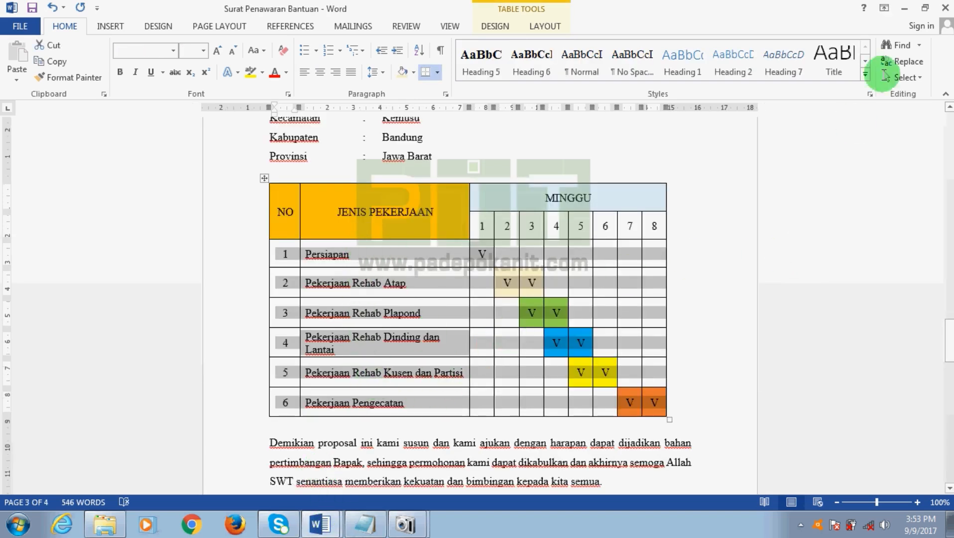
pyautogui.click(905, 12)
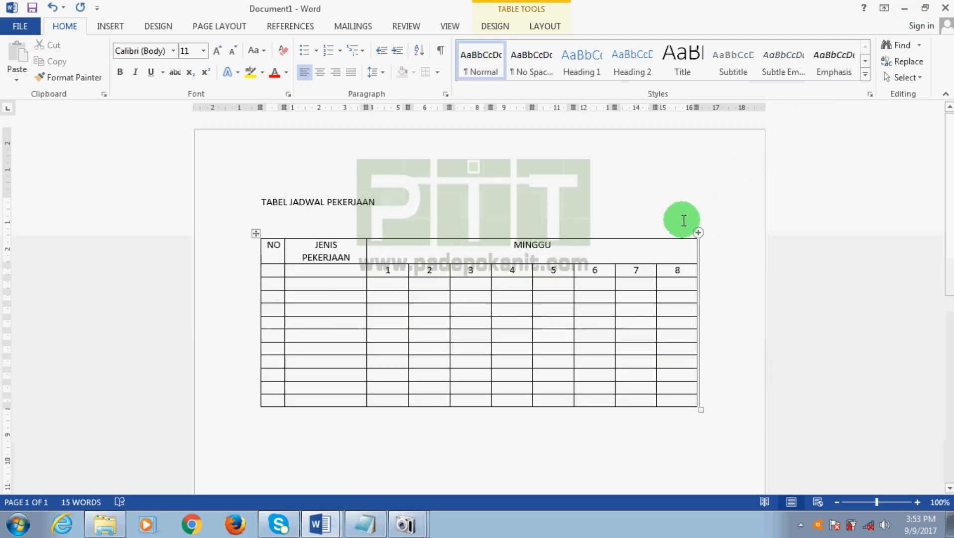
pyautogui.moveTo(277, 271); pyautogui.dragTo(692, 404)
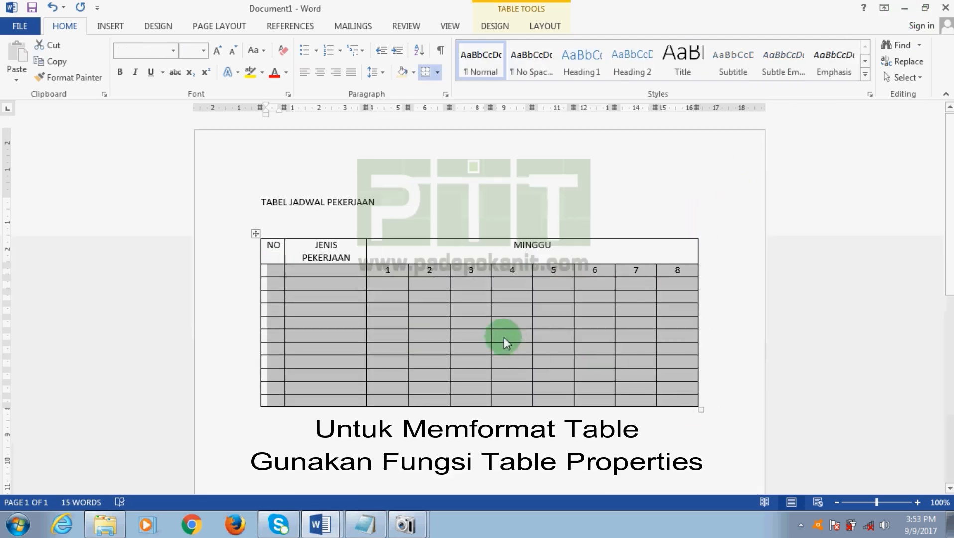
pyautogui.rightClick(482, 326)
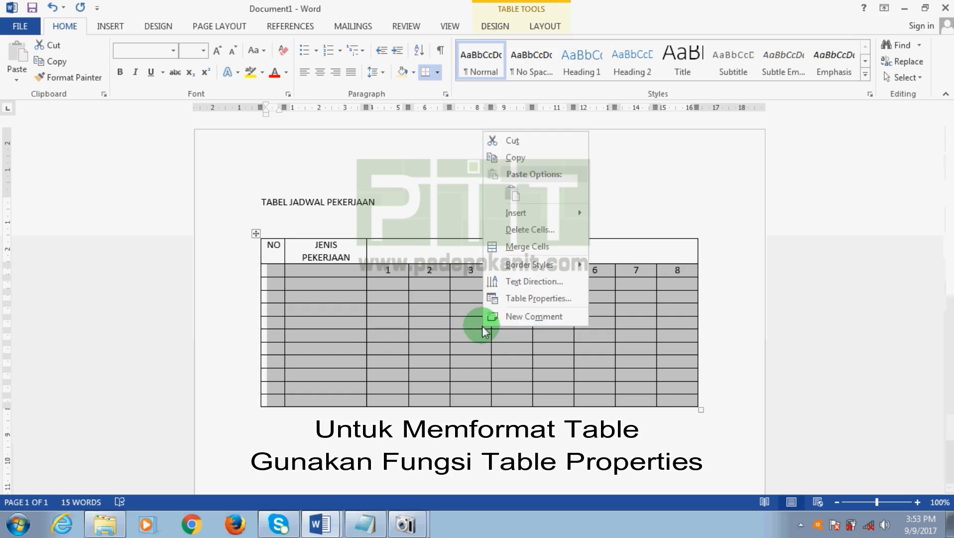
pyautogui.click(553, 298)
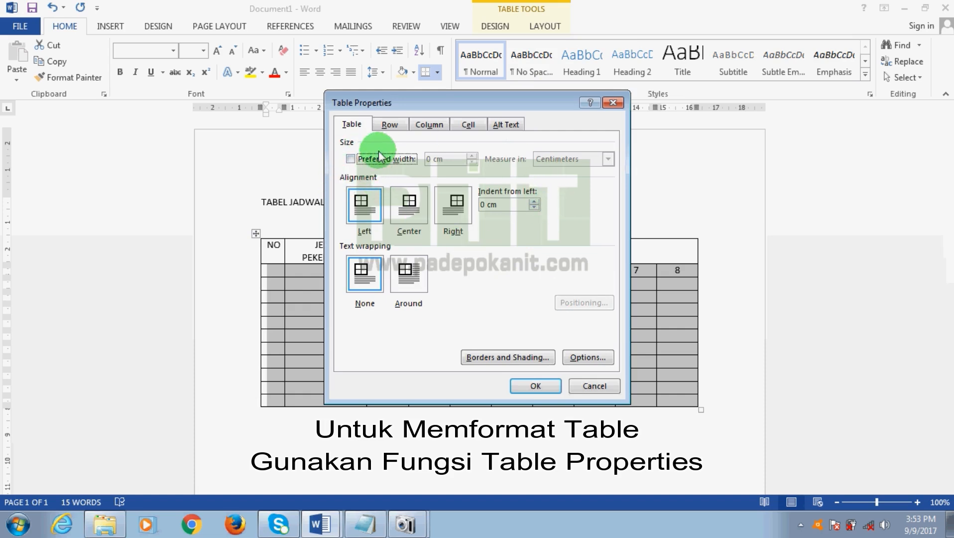
pyautogui.click(391, 124)
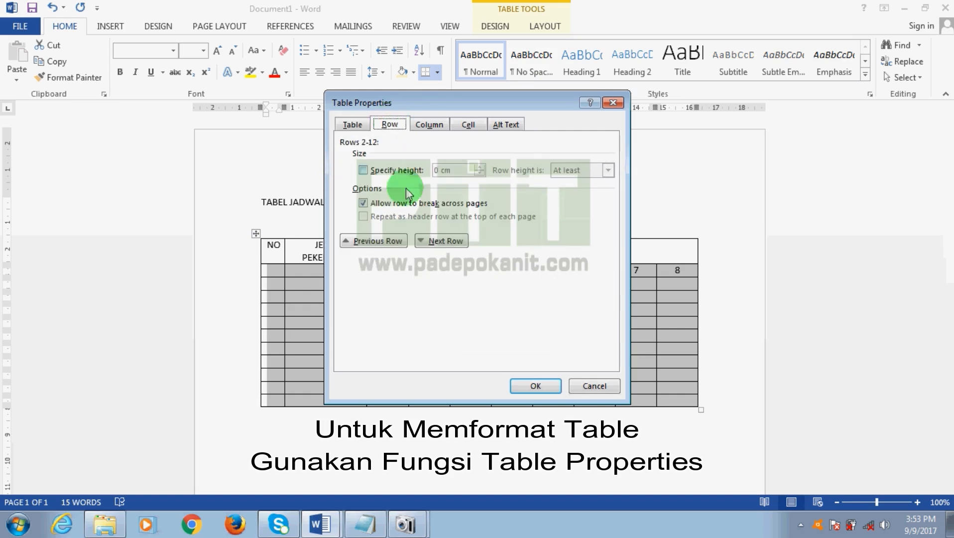
pyautogui.click(363, 170)
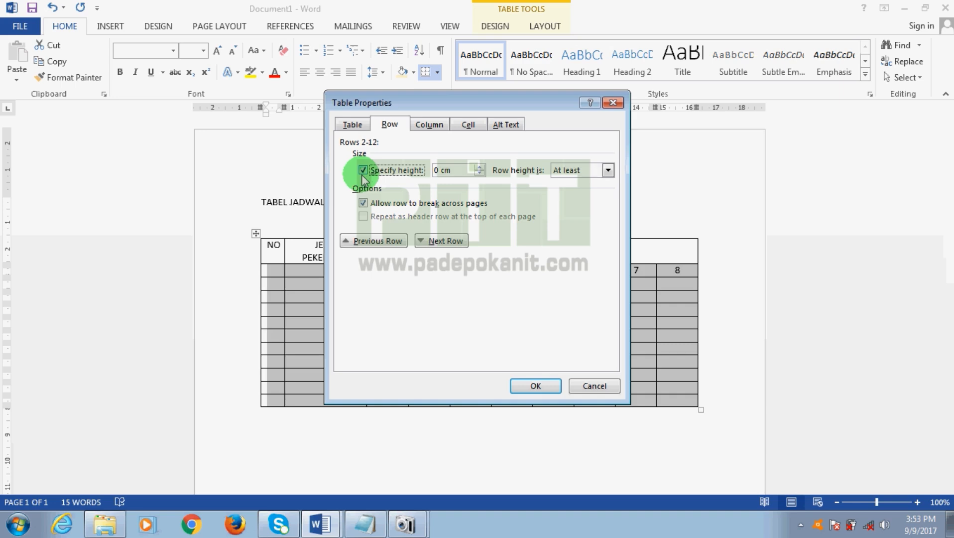
pyautogui.click(441, 169)
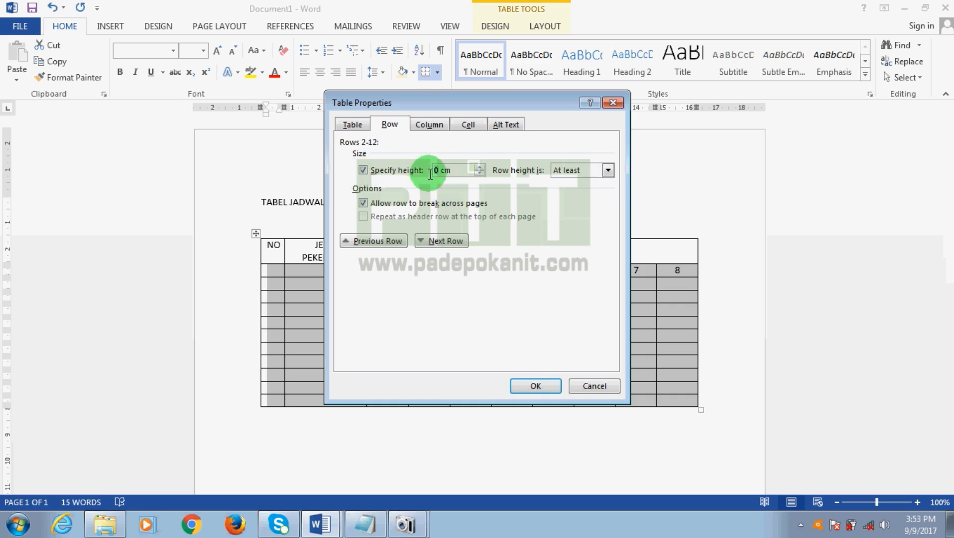
pyautogui.write('1')
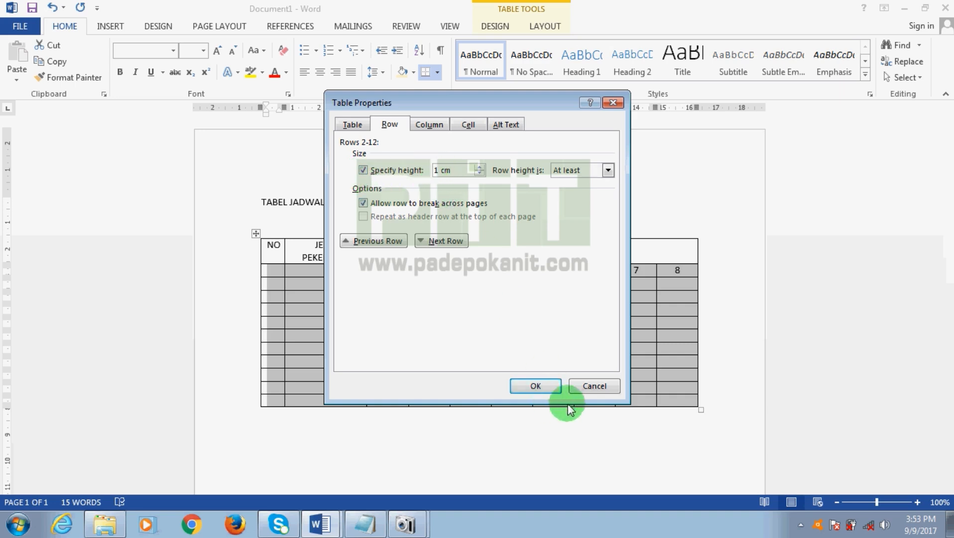
pyautogui.click(552, 386)
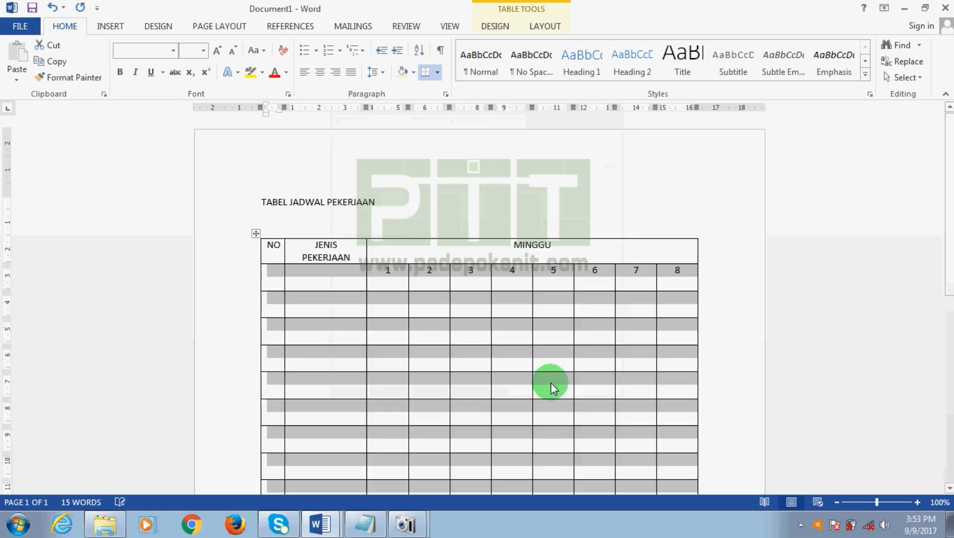
pyautogui.click(740, 287)
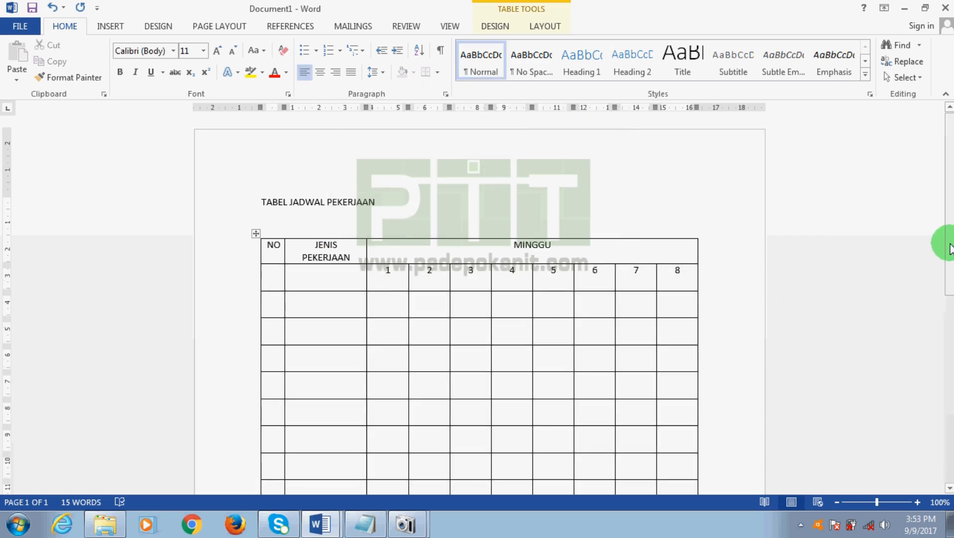
# - Set the height of table rows 2 to 12 to at least 0.3 cm
pyautogui.moveTo(949, 247); pyautogui.dragTo(948, 283)
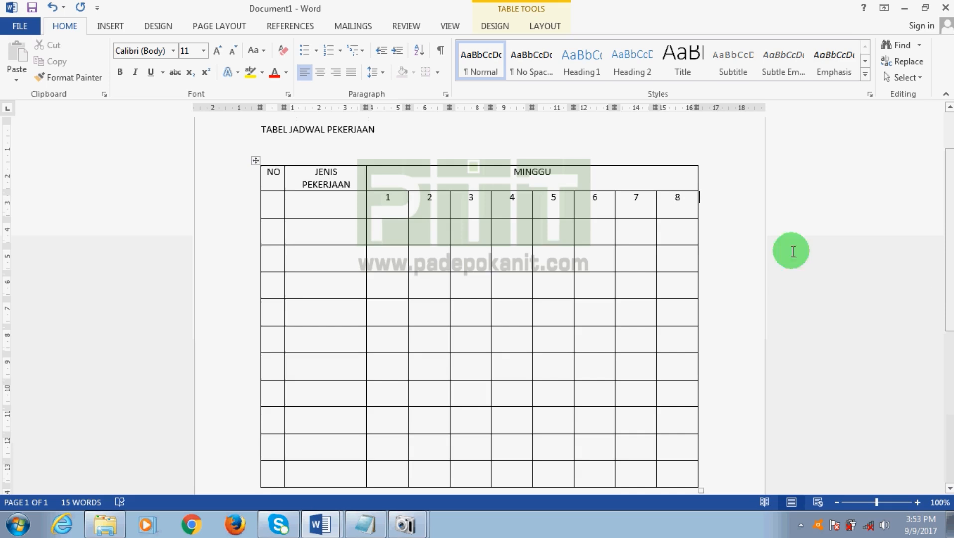
pyautogui.moveTo(273, 202); pyautogui.dragTo(682, 481)
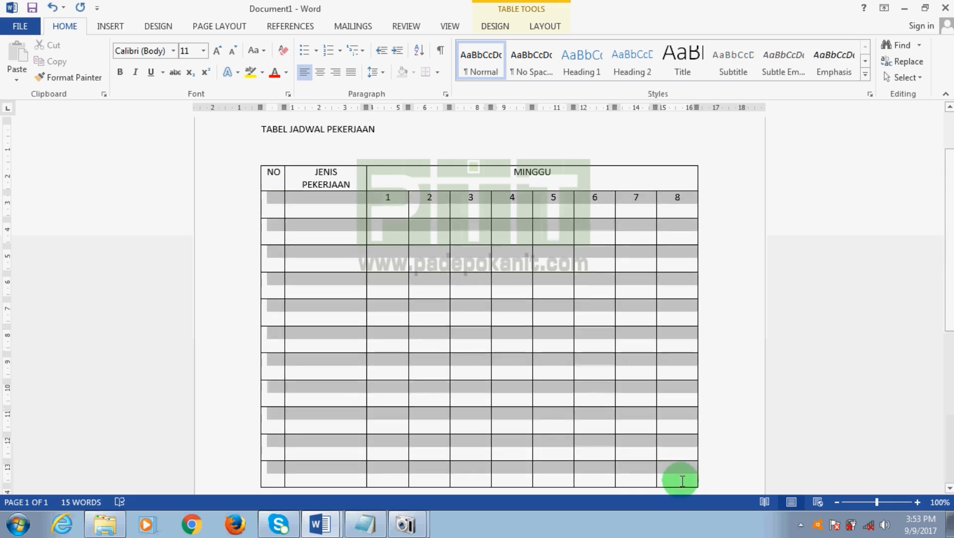
pyautogui.rightClick(585, 260)
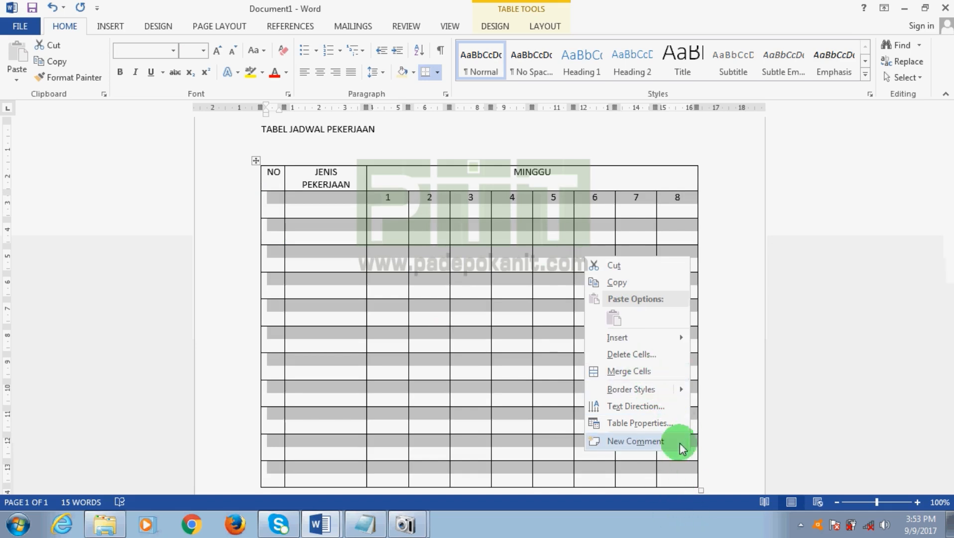
pyautogui.click(648, 423)
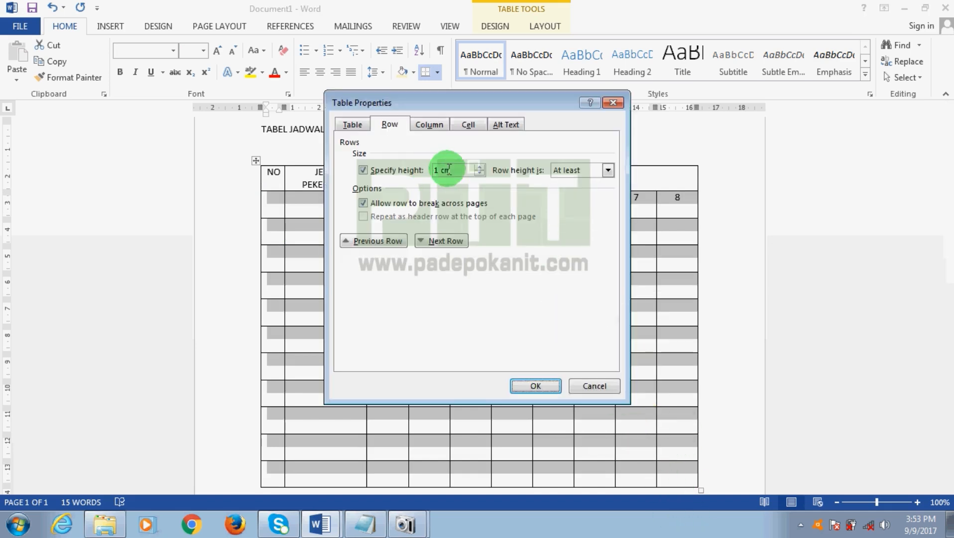
pyautogui.click(455, 171)
pyautogui.moveTo(455, 171); pyautogui.dragTo(410, 179)
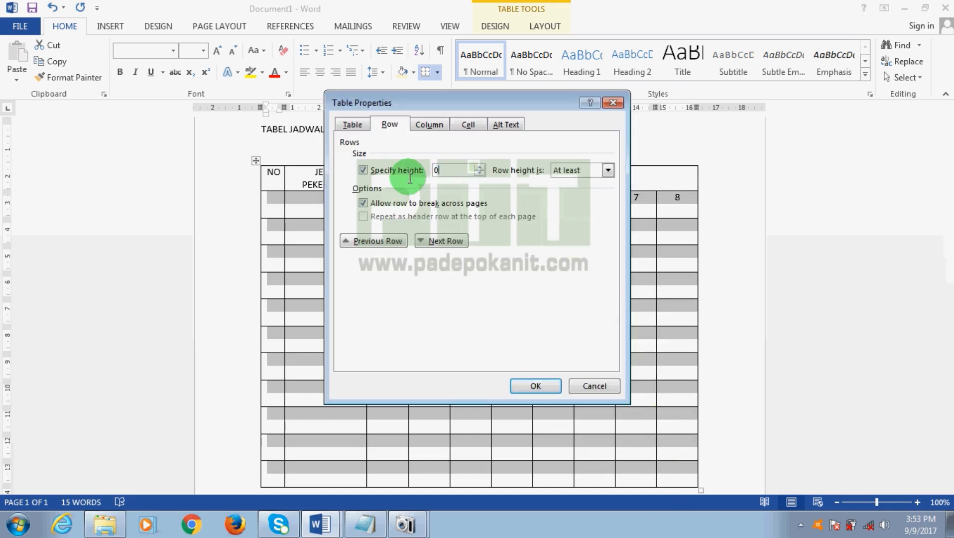
pyautogui.write('0.5')
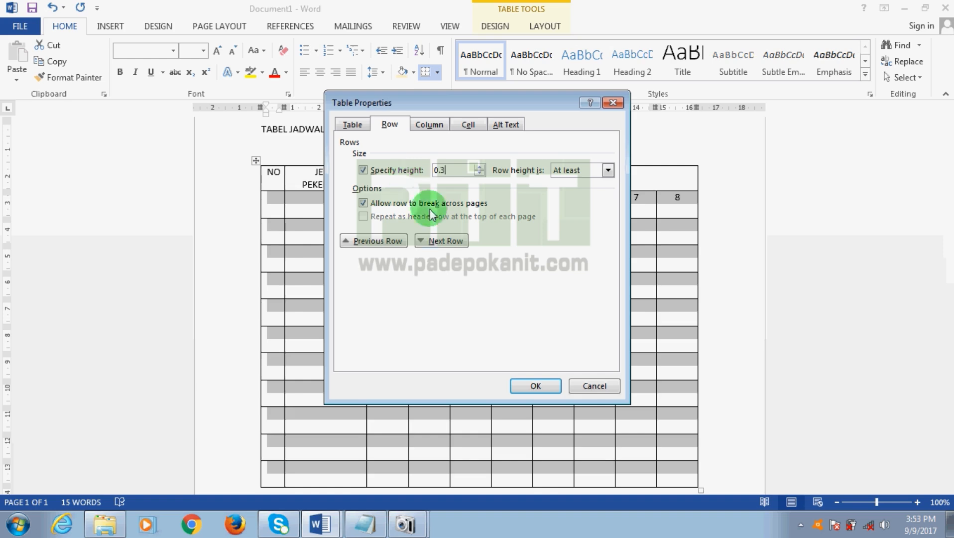
pyautogui.click(534, 385)
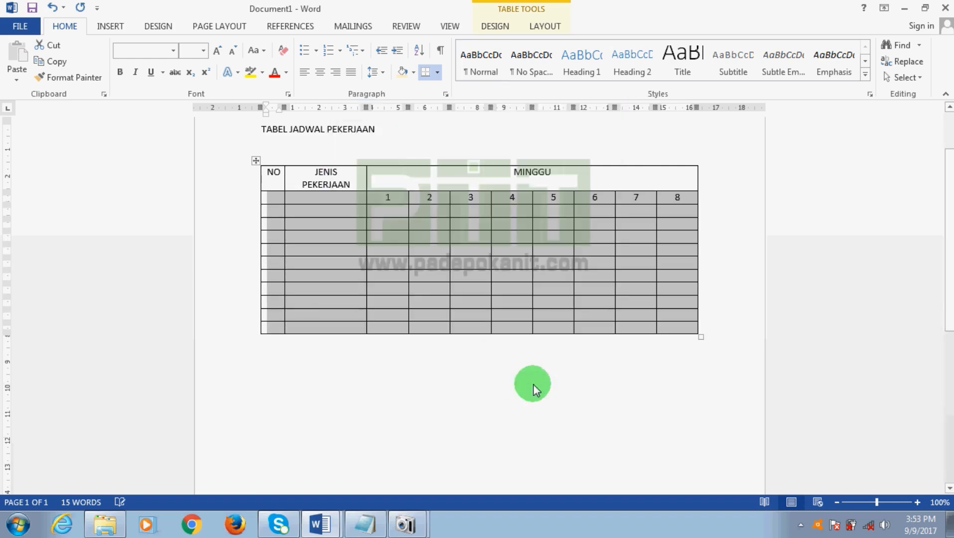
pyautogui.click(522, 252)
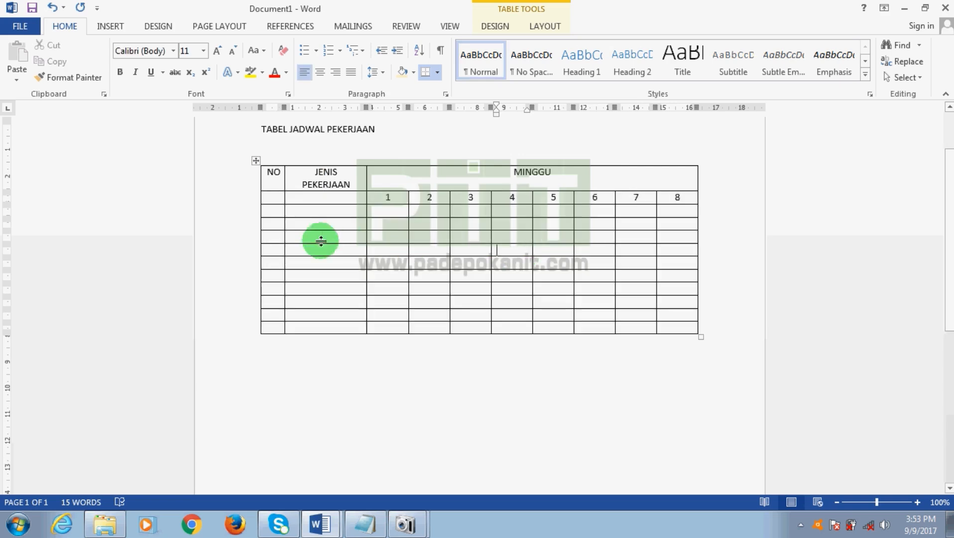
# - Set the height of every table row below the first to at least 0.6 cm
pyautogui.click(280, 197)
pyautogui.moveTo(281, 197); pyautogui.dragTo(677, 321)
pyautogui.rightClick(635, 277)
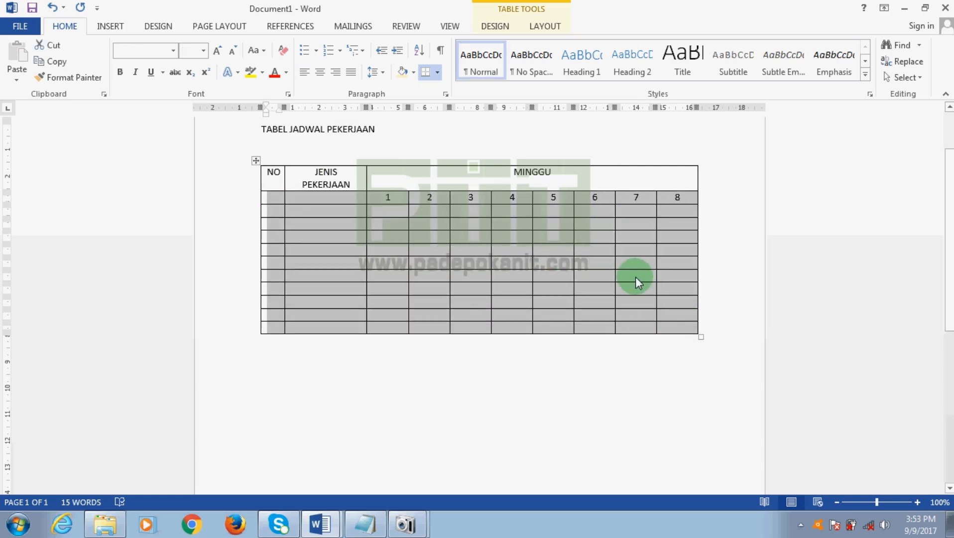
pyautogui.click(689, 445)
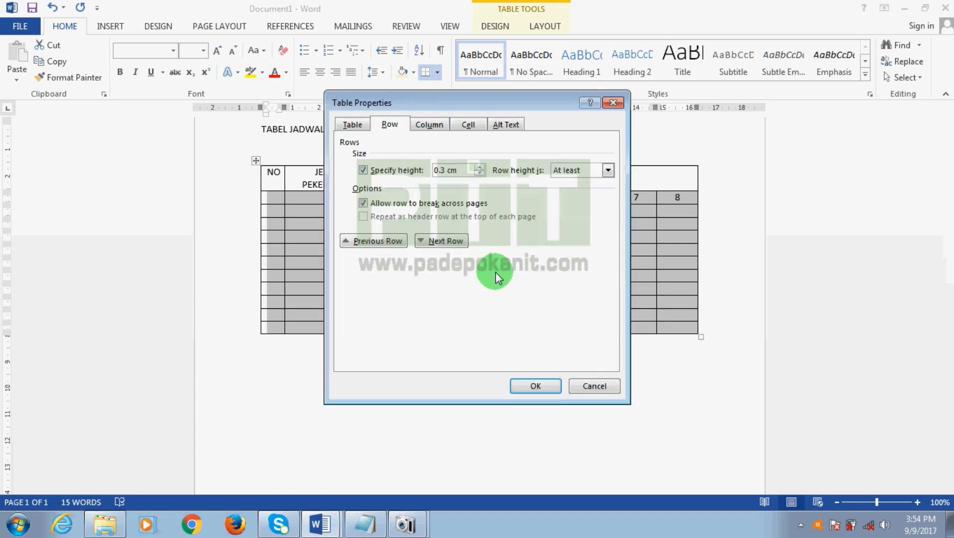
pyautogui.press('BackSpace')
pyautogui.write('6')
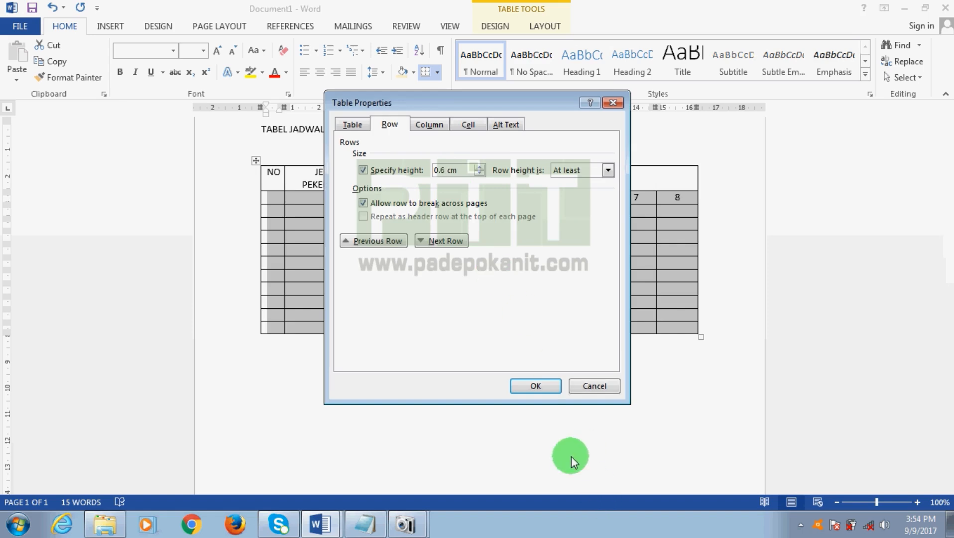
pyautogui.click(535, 386)
pyautogui.click(539, 420)
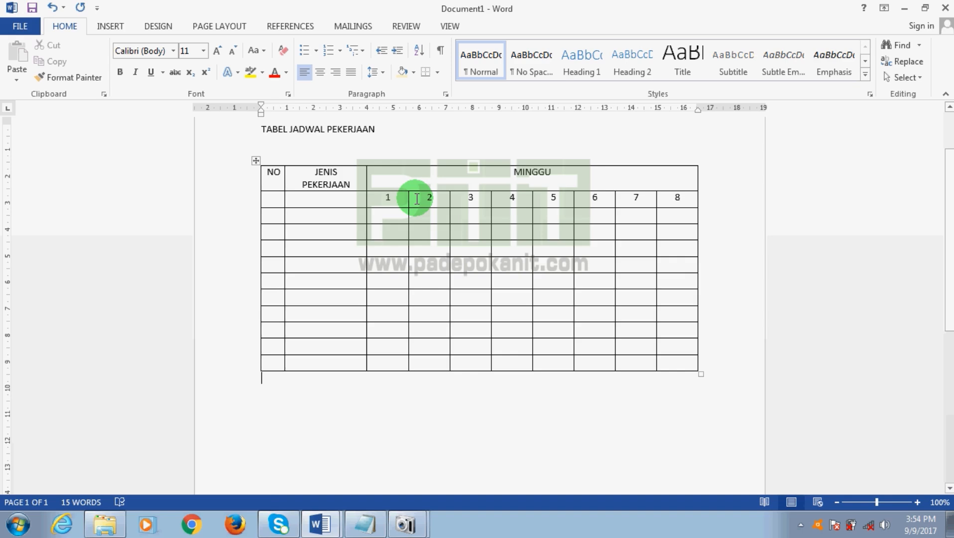
# - Merge the JENIS PEKERJAAN header with the empty cell below it, and do the same for the NO header
pyautogui.click(315, 172)
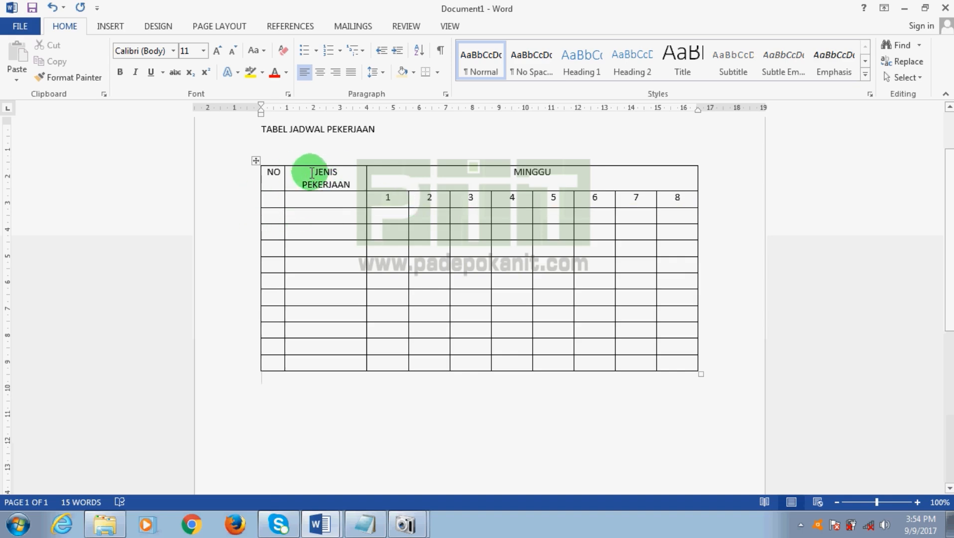
pyautogui.moveTo(329, 190); pyautogui.dragTo(332, 199)
pyautogui.rightClick(333, 199)
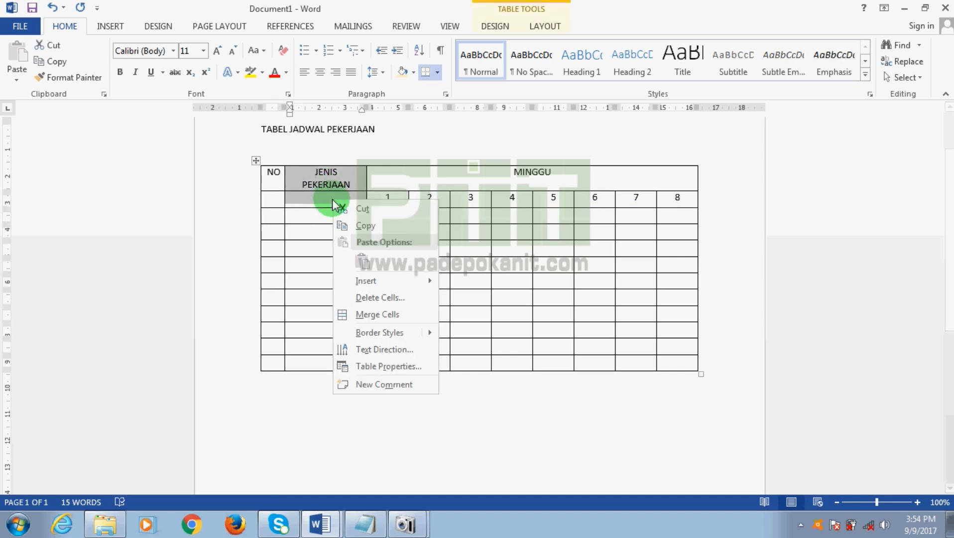
pyautogui.click(398, 314)
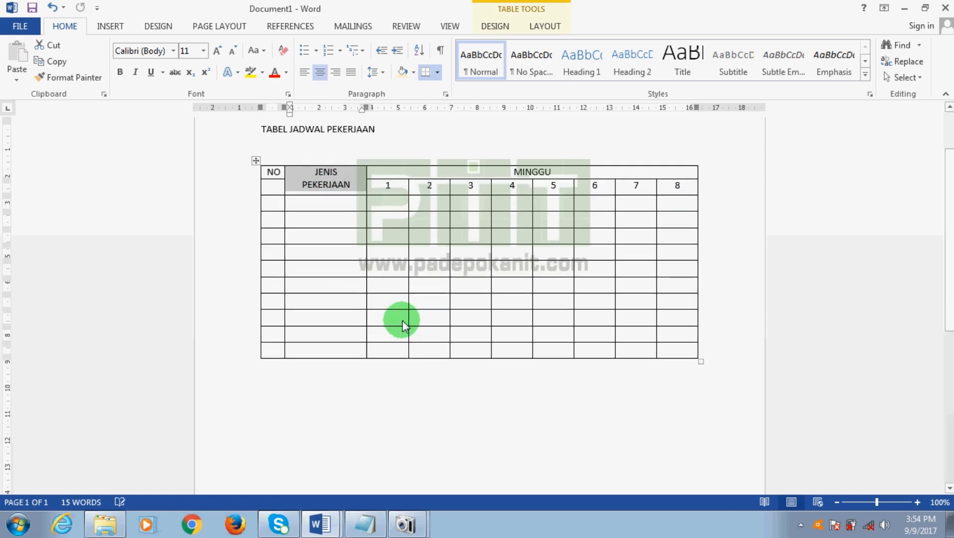
pyautogui.moveTo(272, 172); pyautogui.dragTo(281, 194)
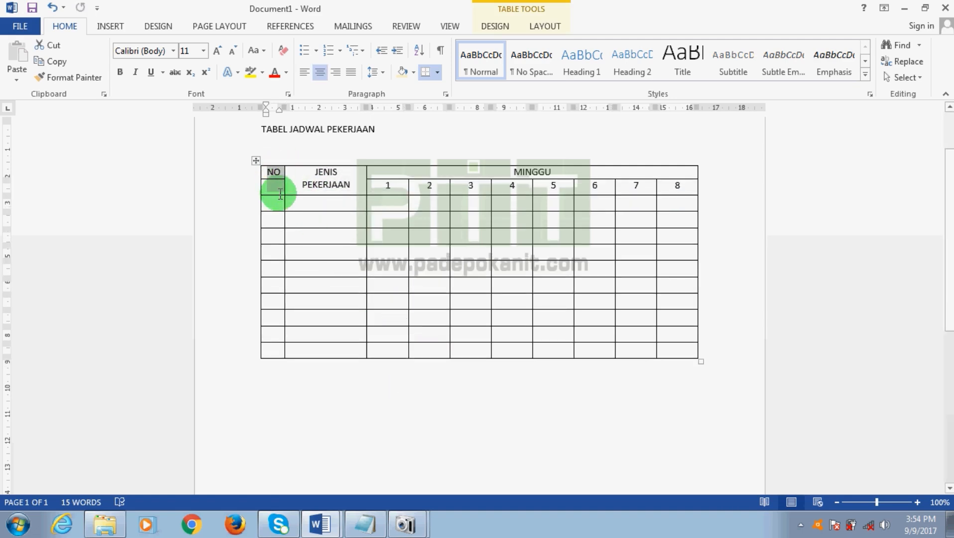
pyautogui.rightClick(277, 191)
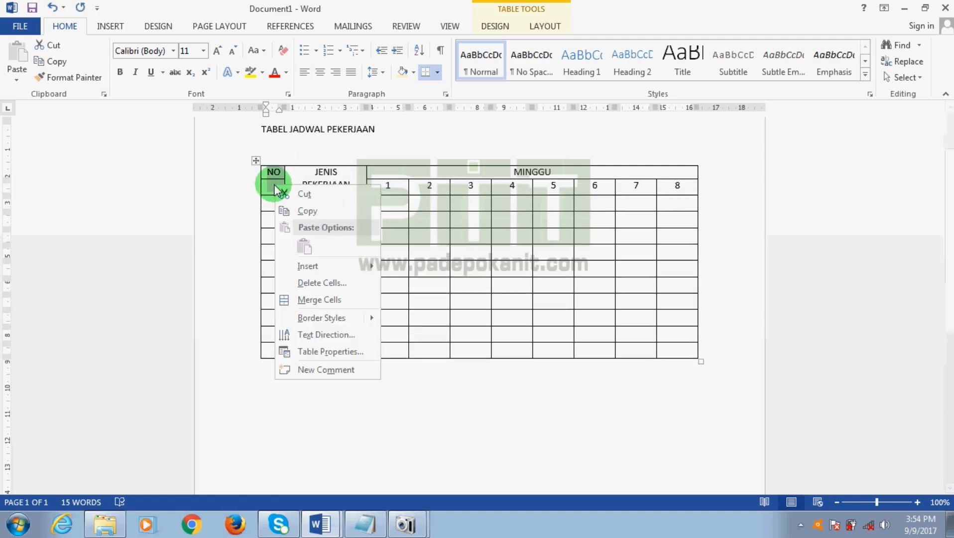
pyautogui.click(343, 299)
pyautogui.click(504, 409)
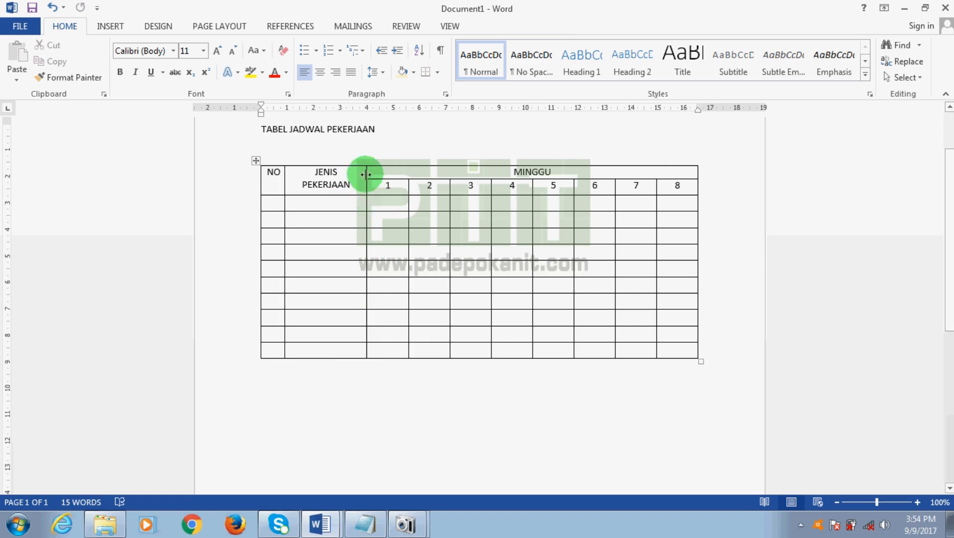
# - Widen the JENIS PEKERJAAN column to about 4.8 cm and make the week 1 column about 0.8 cm wide
pyautogui.moveTo(366, 175); pyautogui.dragTo(413, 177)
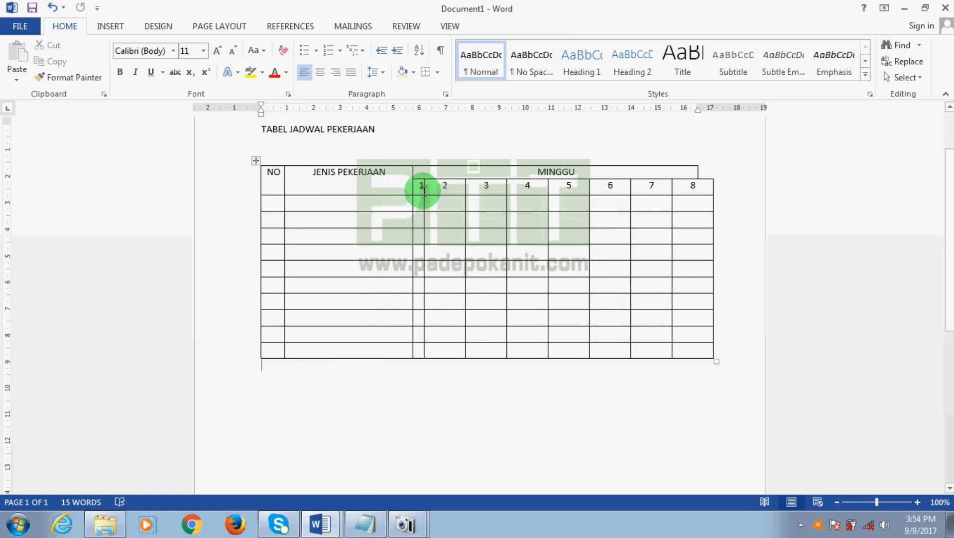
pyautogui.moveTo(424, 190); pyautogui.dragTo(433, 189)
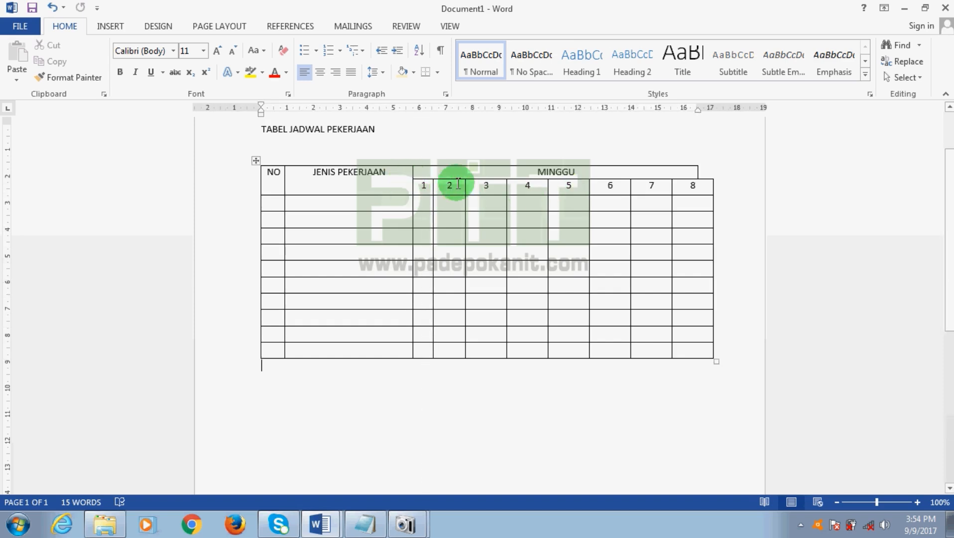
# - Extend the MINGGU header cell to the right and align the outer border of the week 8 column with it
pyautogui.moveTo(698, 172); pyautogui.dragTo(712, 179)
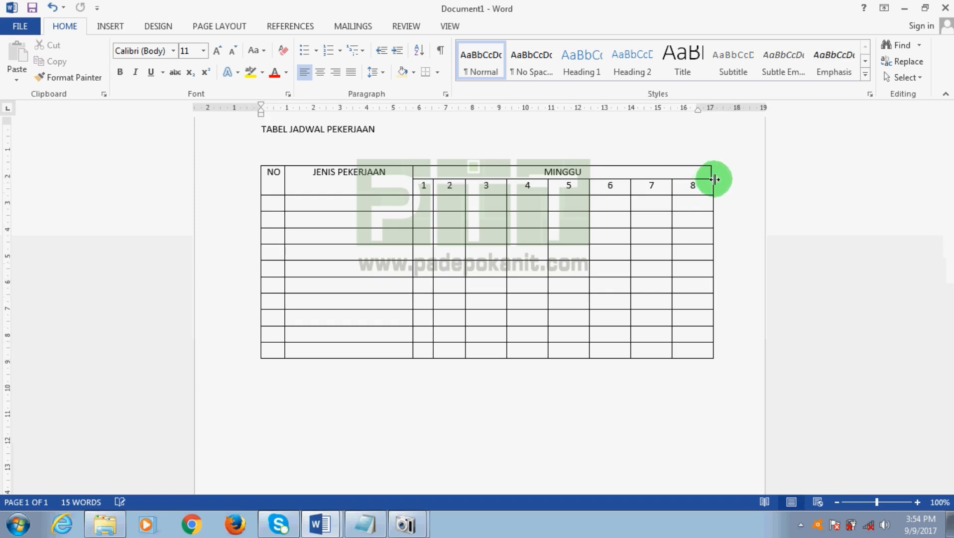
pyautogui.click(716, 204)
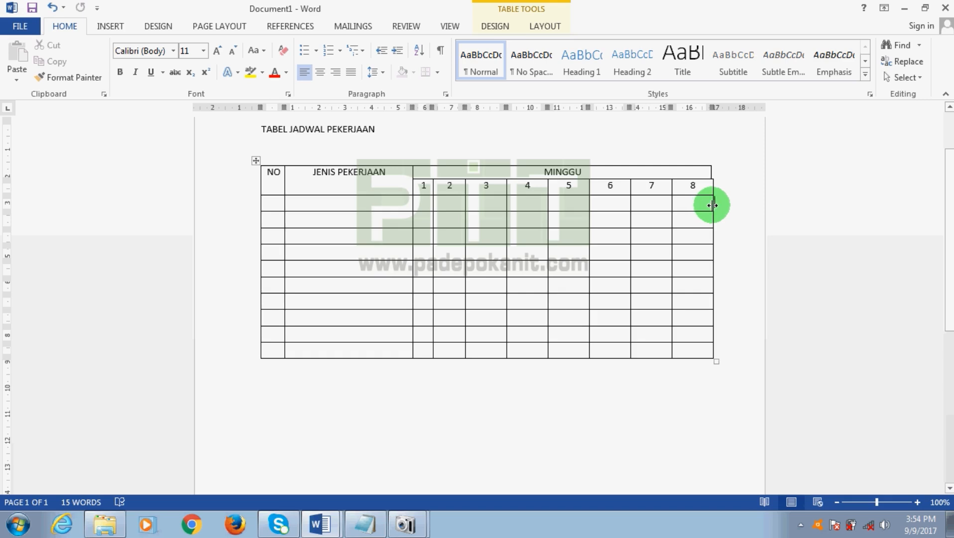
pyautogui.moveTo(713, 204); pyautogui.dragTo(711, 205)
pyautogui.click(736, 230)
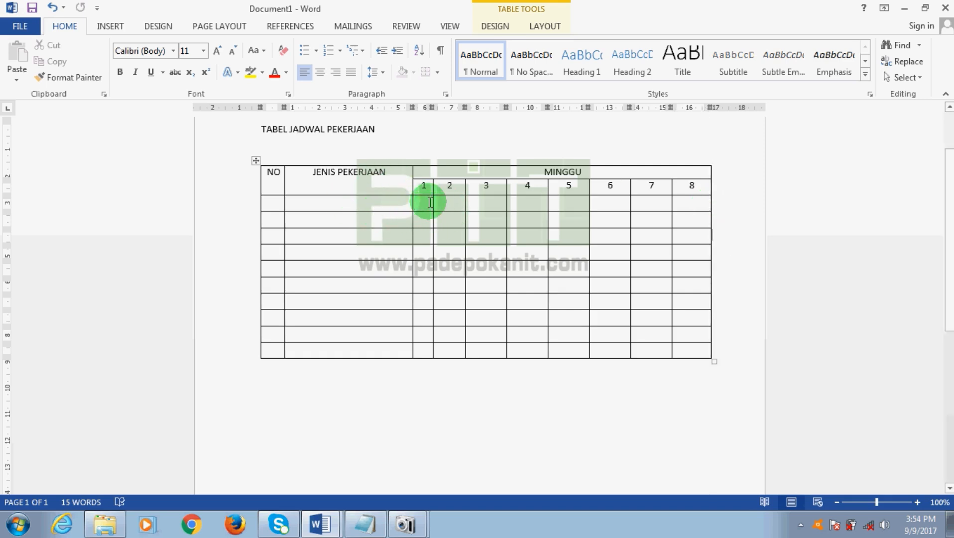
# - Try to set a new preferred width for the week 1 to 8 columns, and undo the change
pyautogui.moveTo(429, 201); pyautogui.dragTo(688, 201)
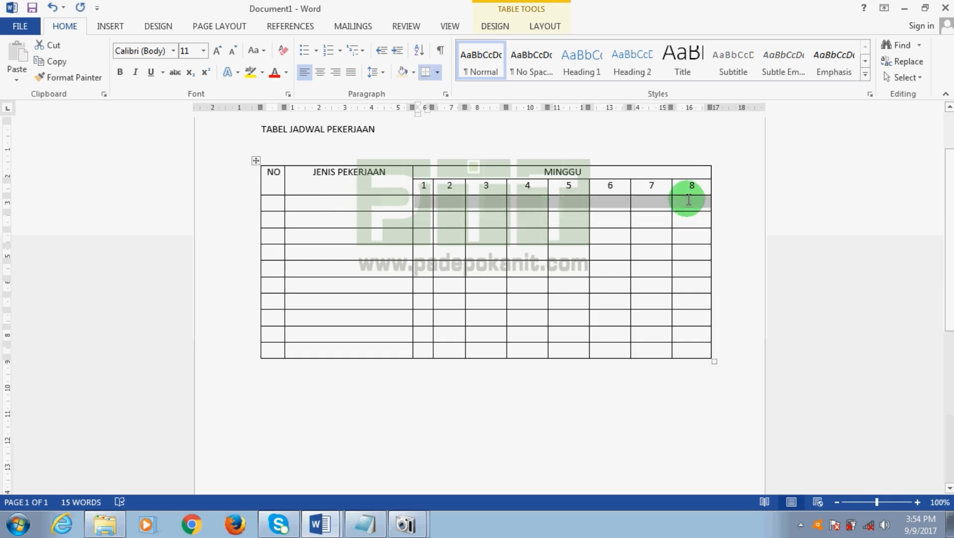
pyautogui.rightClick(688, 202)
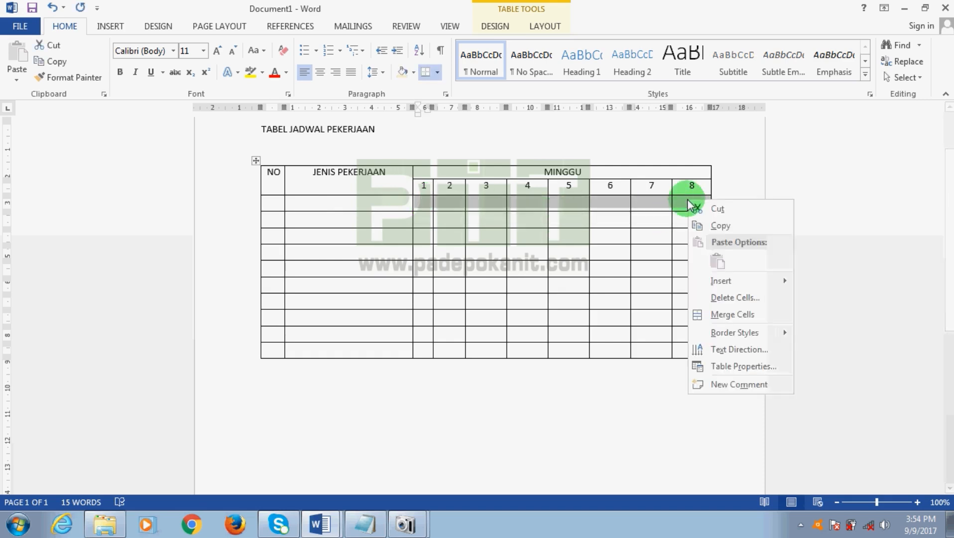
pyautogui.click(744, 367)
pyautogui.click(434, 125)
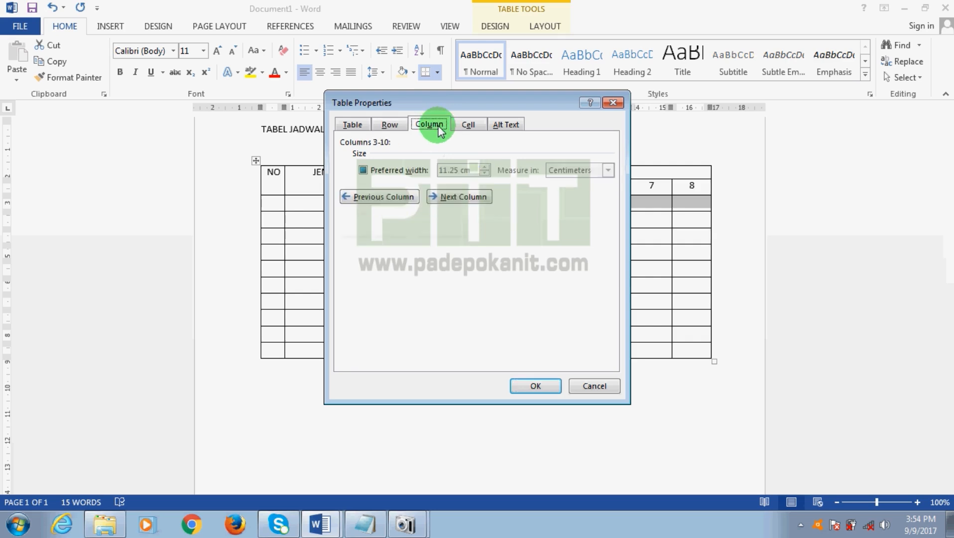
pyautogui.click(388, 179)
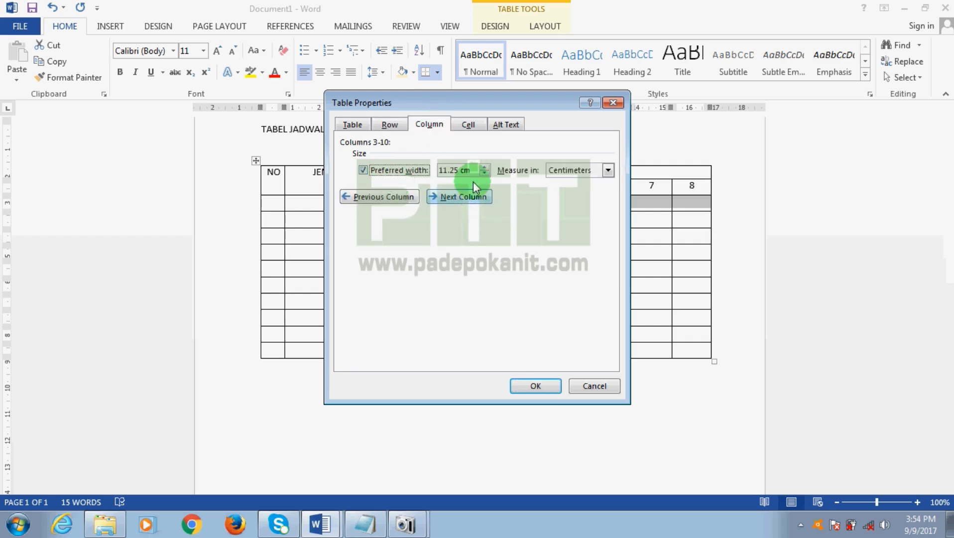
pyautogui.click(447, 170)
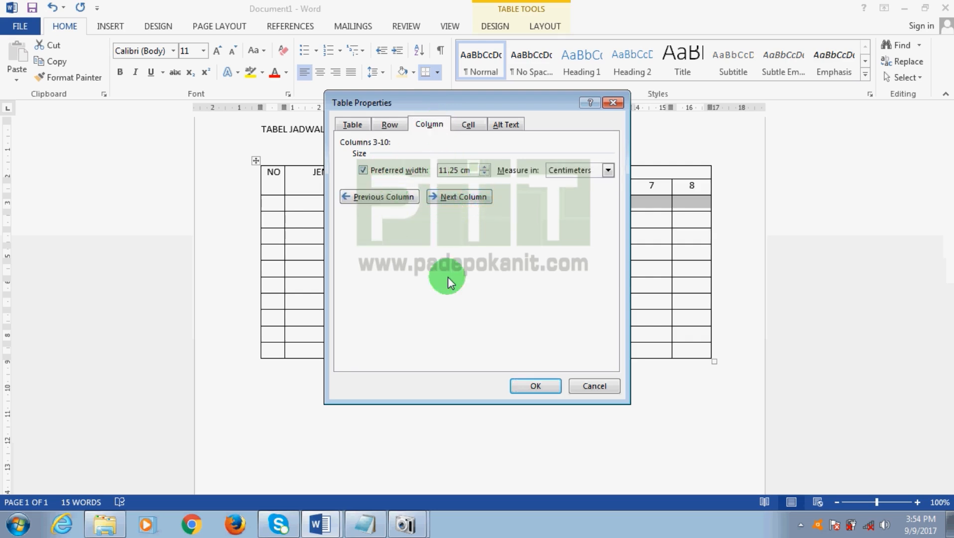
pyautogui.moveTo(459, 170); pyautogui.dragTo(398, 175)
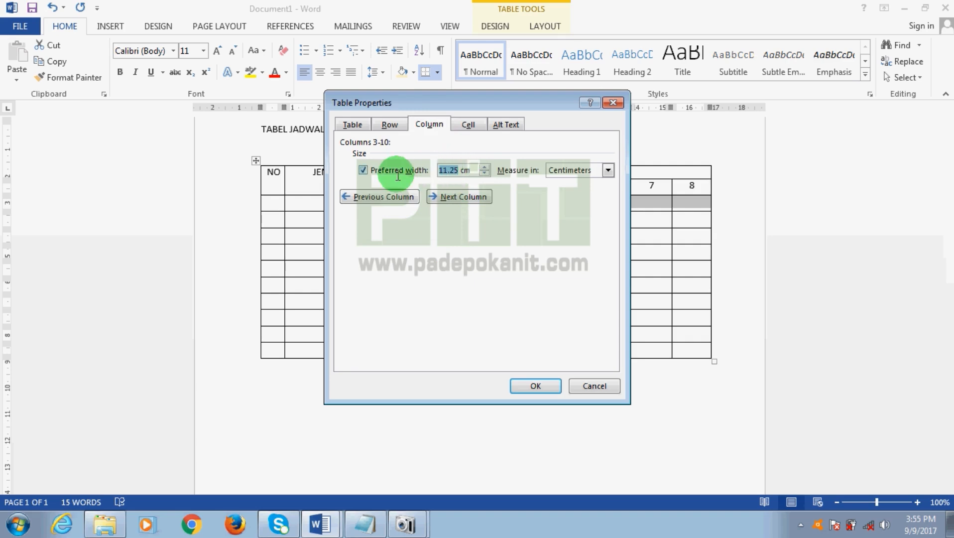
pyautogui.click(547, 386)
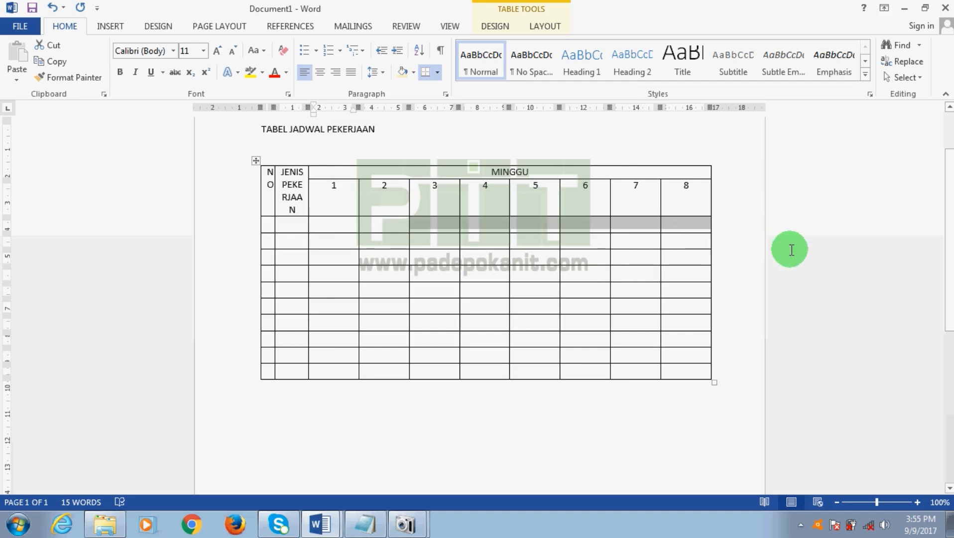
pyautogui.hotkey('ctrl', 'z')
# - Try a preferred width of 4 cm for the week 1 to 8 columns
pyautogui.rightClick(661, 203)
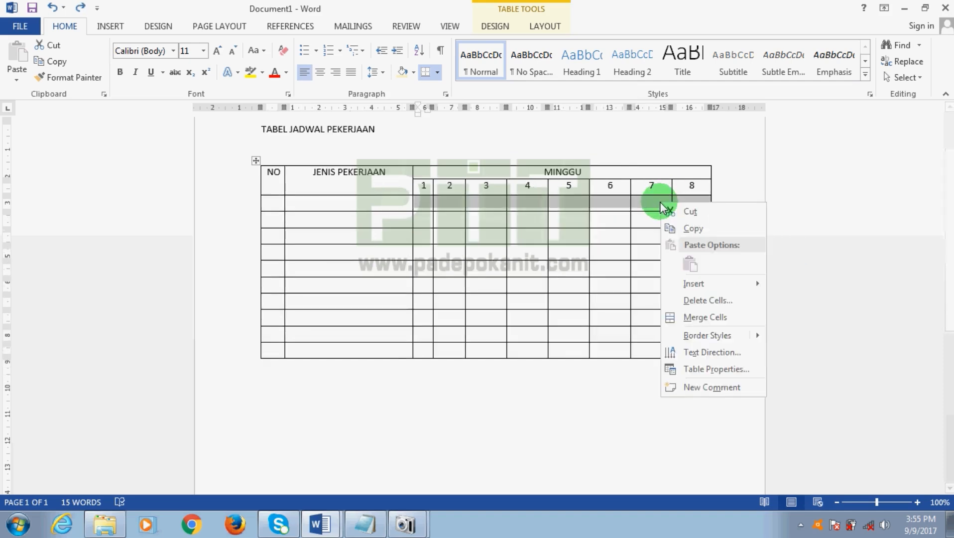
pyautogui.click(710, 369)
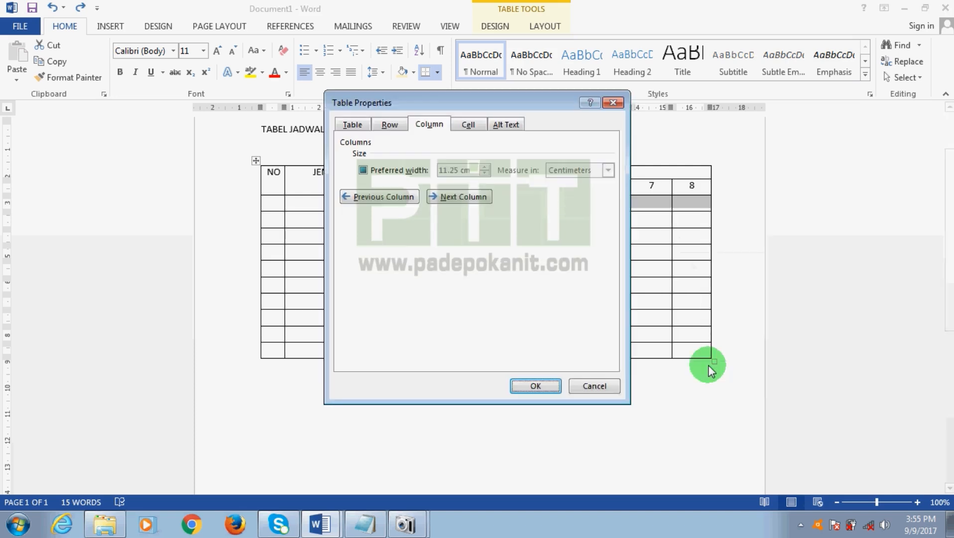
pyautogui.click(372, 170)
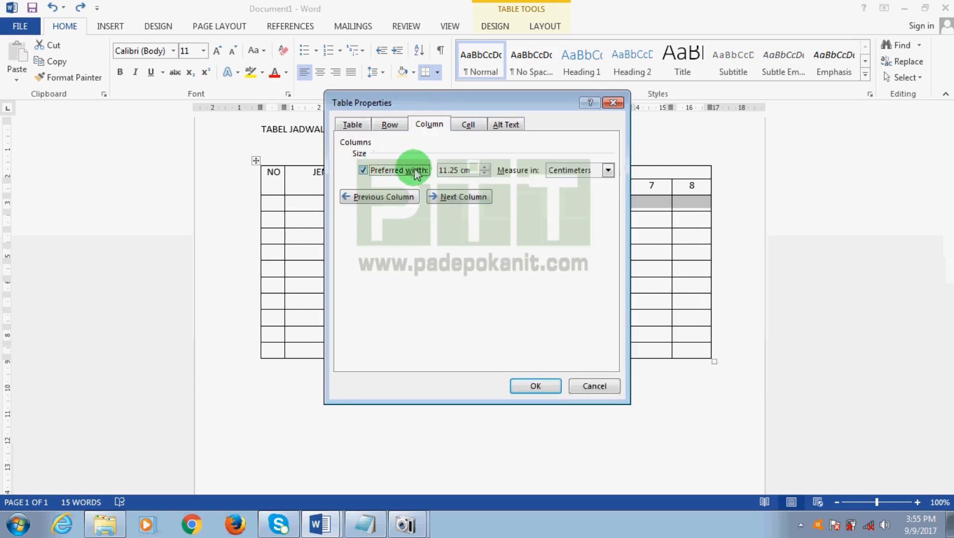
pyautogui.moveTo(462, 168); pyautogui.dragTo(413, 178)
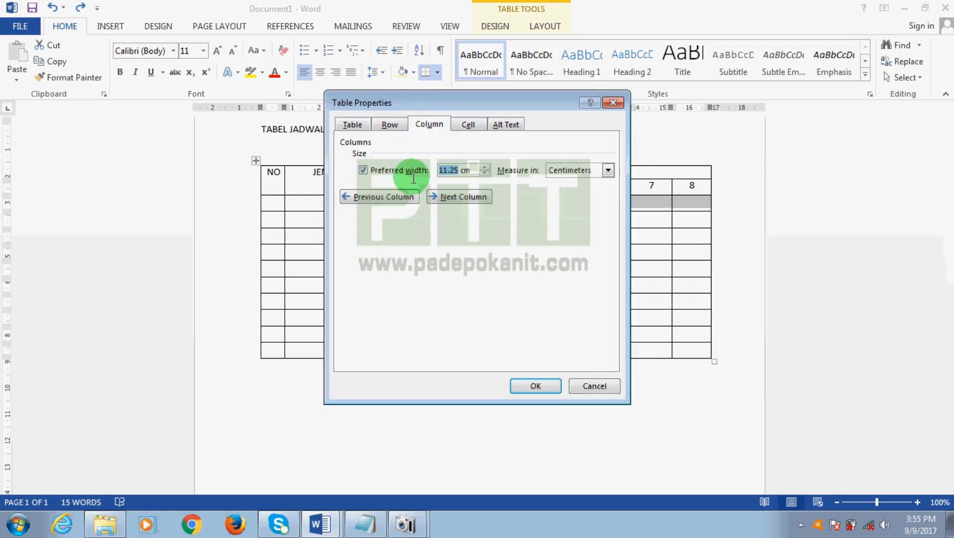
pyautogui.write('4')
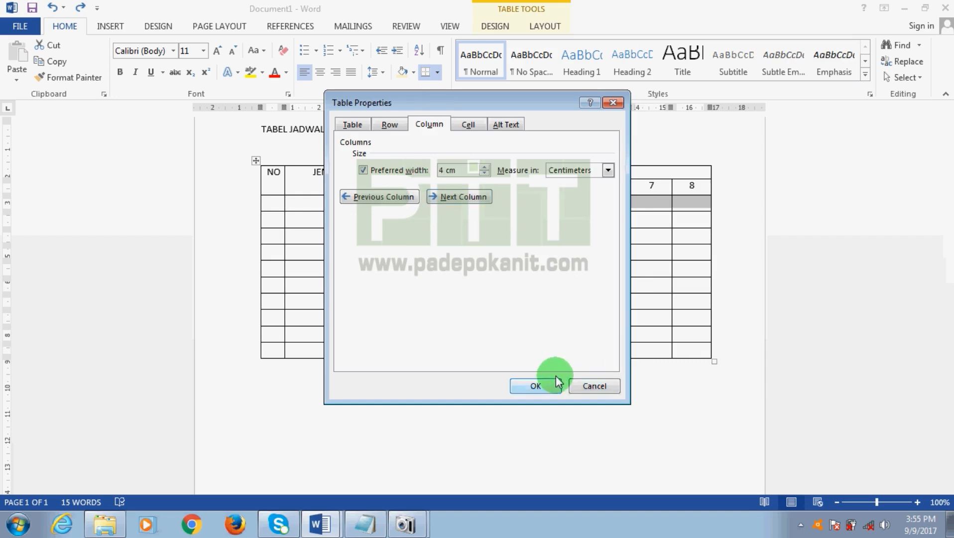
pyautogui.click(548, 386)
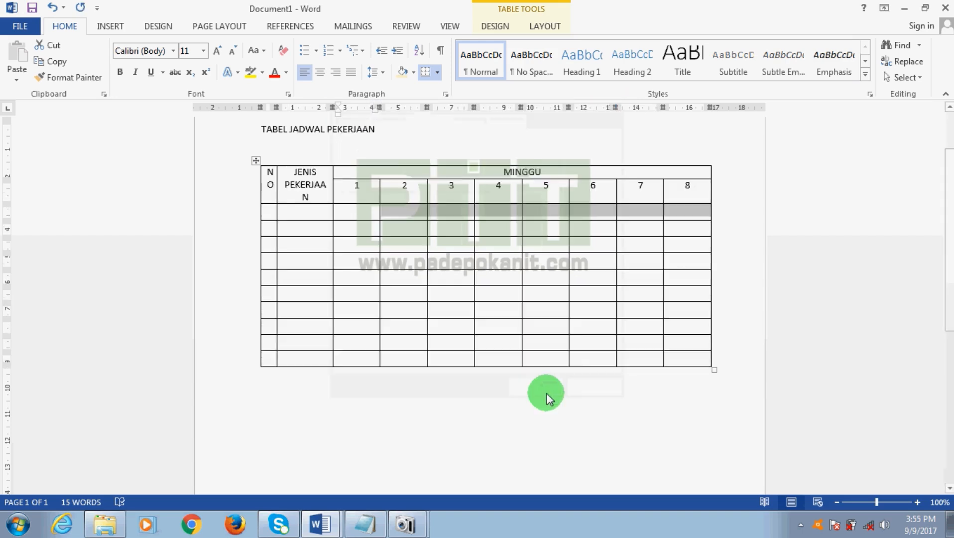
pyautogui.click(550, 399)
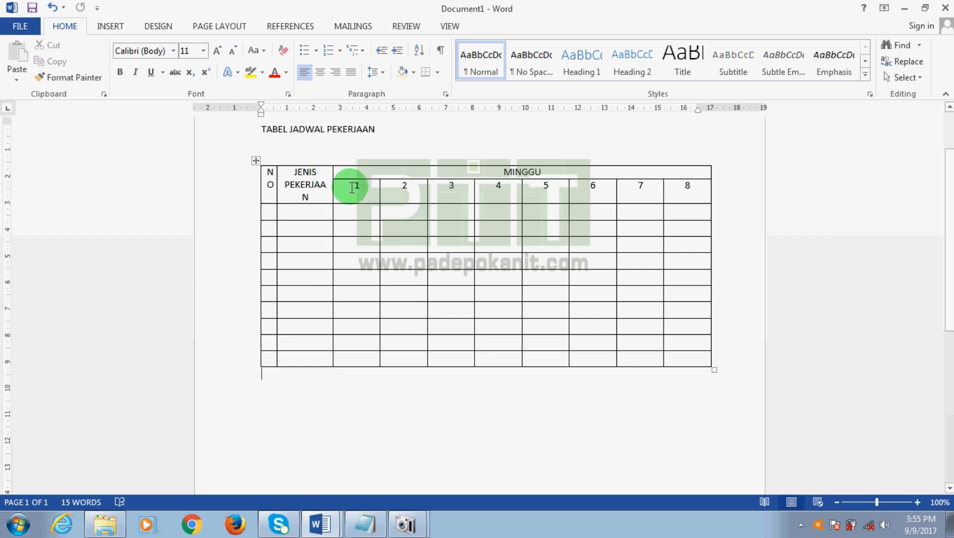
# - Set the preferred width of the week 1 to 8 columns to 1 cm
pyautogui.moveTo(352, 185); pyautogui.dragTo(691, 196)
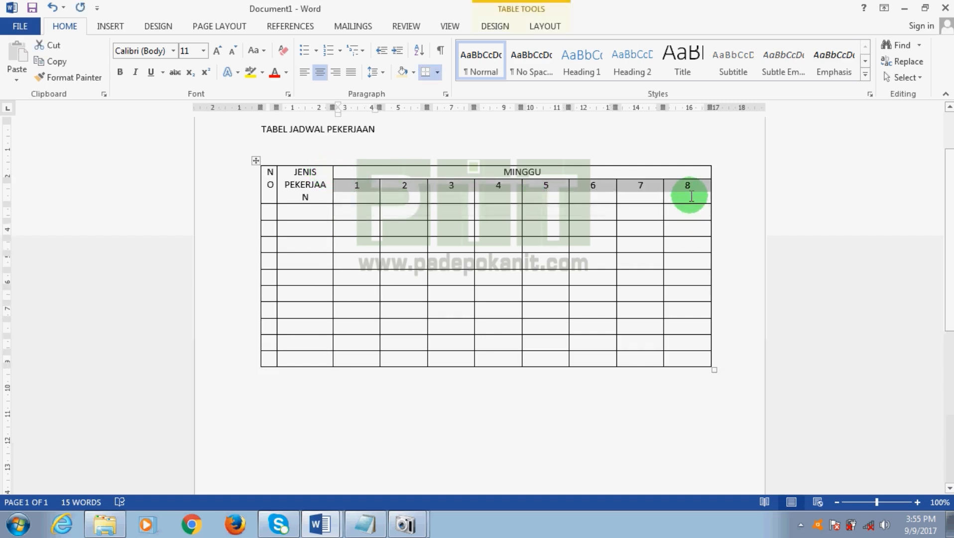
pyautogui.rightClick(692, 196)
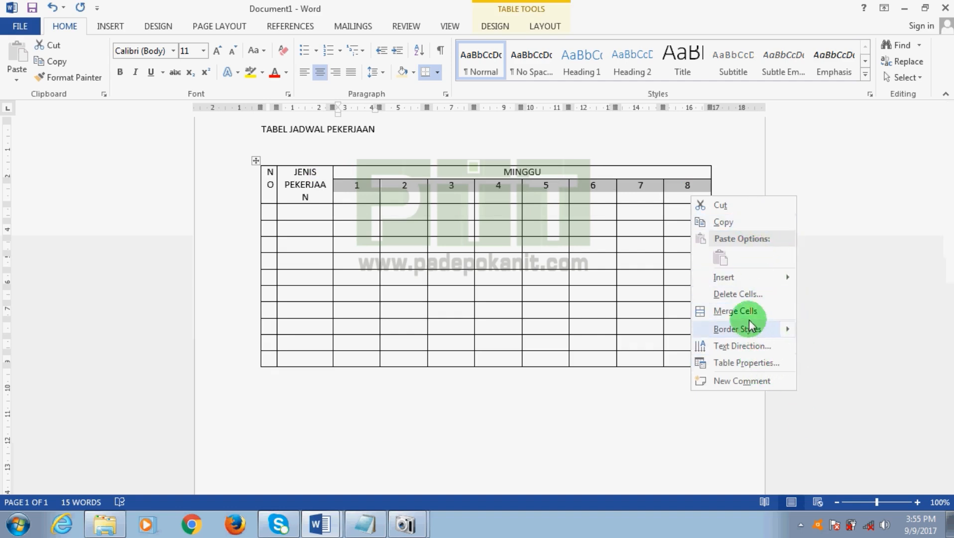
pyautogui.click(753, 364)
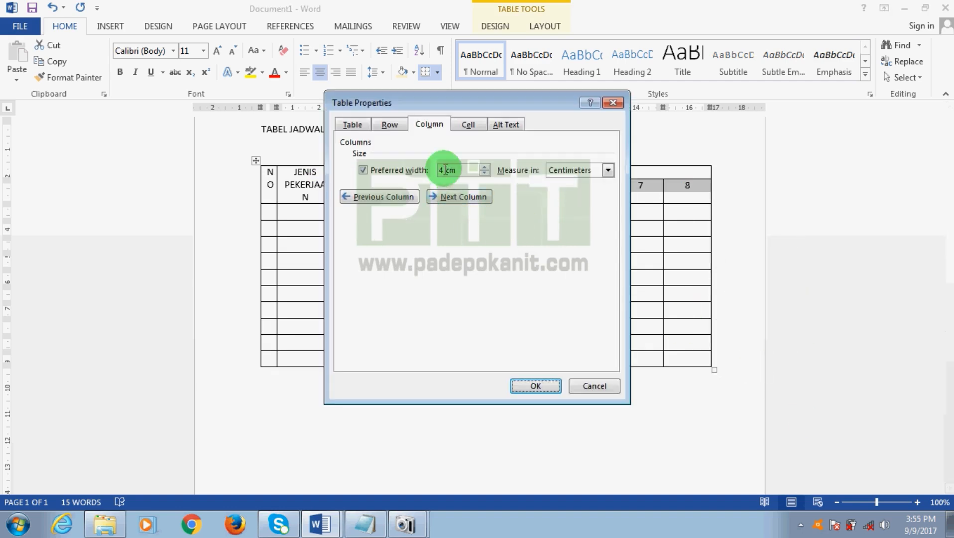
pyautogui.moveTo(445, 169); pyautogui.dragTo(426, 175)
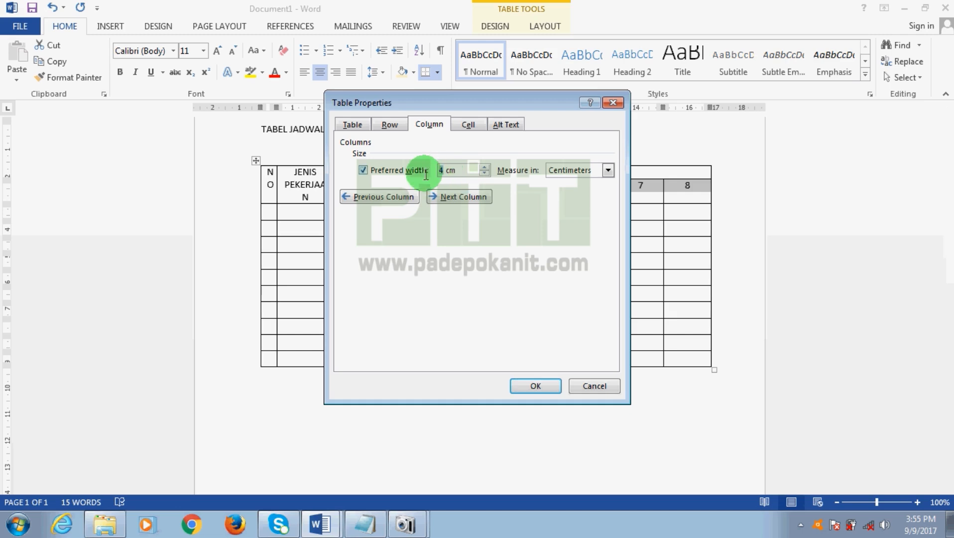
pyautogui.write('1')
pyautogui.click(541, 385)
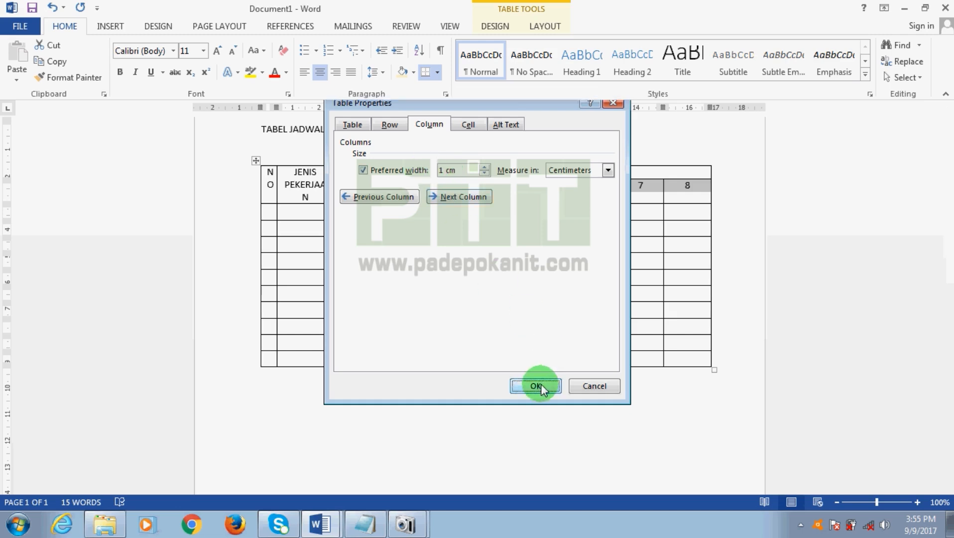
pyautogui.click(590, 419)
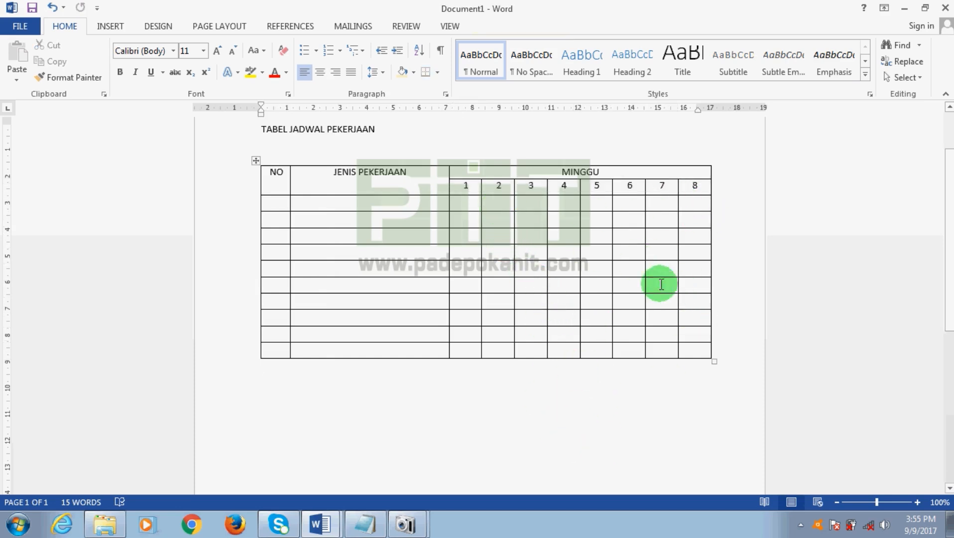
# - Fill the first two rows below the headers with 1, Survei Lokasi and 2, Pengukuran
pyautogui.click(281, 203)
pyautogui.write('1')
pyautogui.press('Tab')
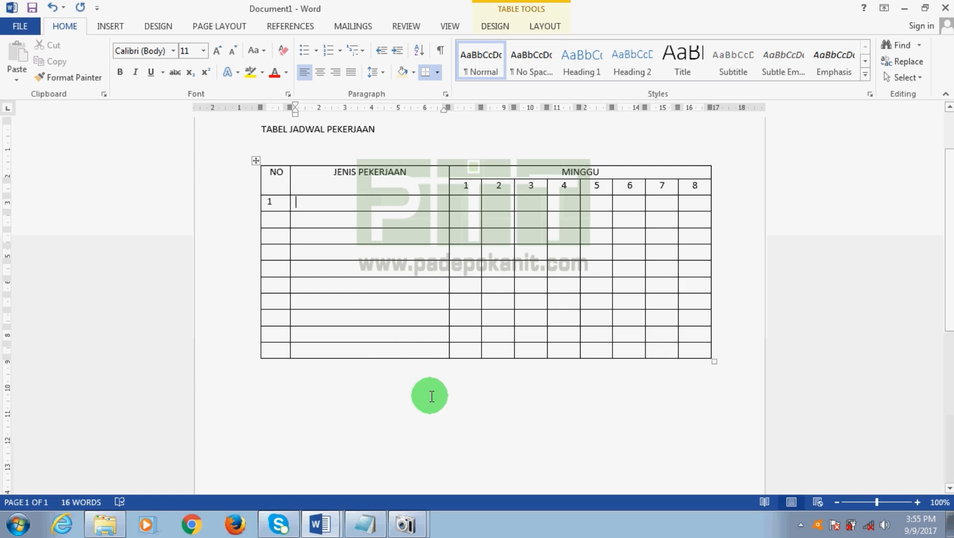
pyautogui.write('Survei Lokasi')
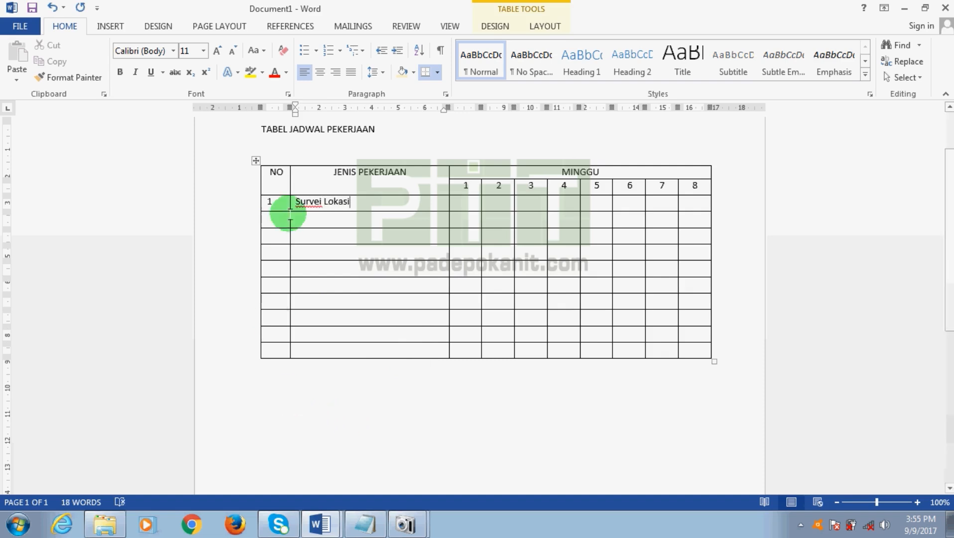
pyautogui.write('2')
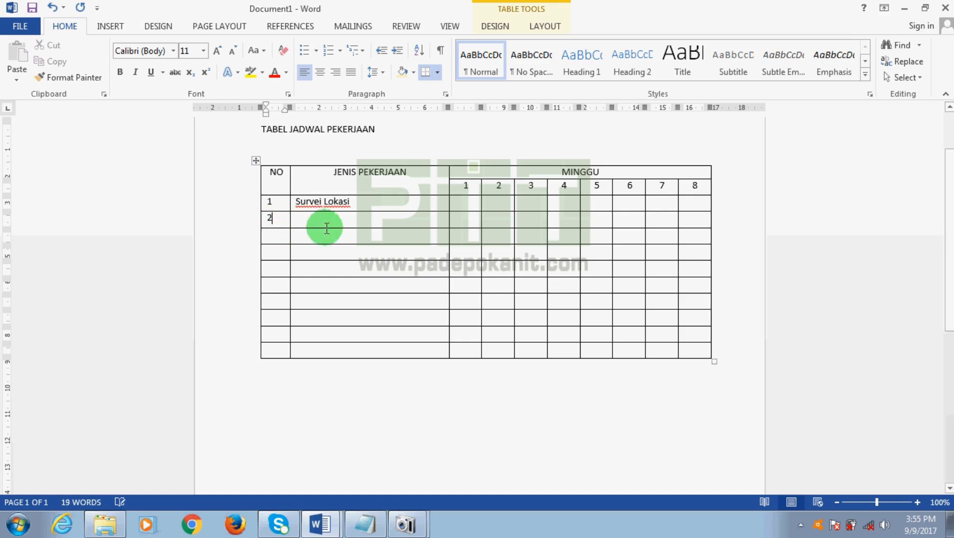
pyautogui.click(336, 233)
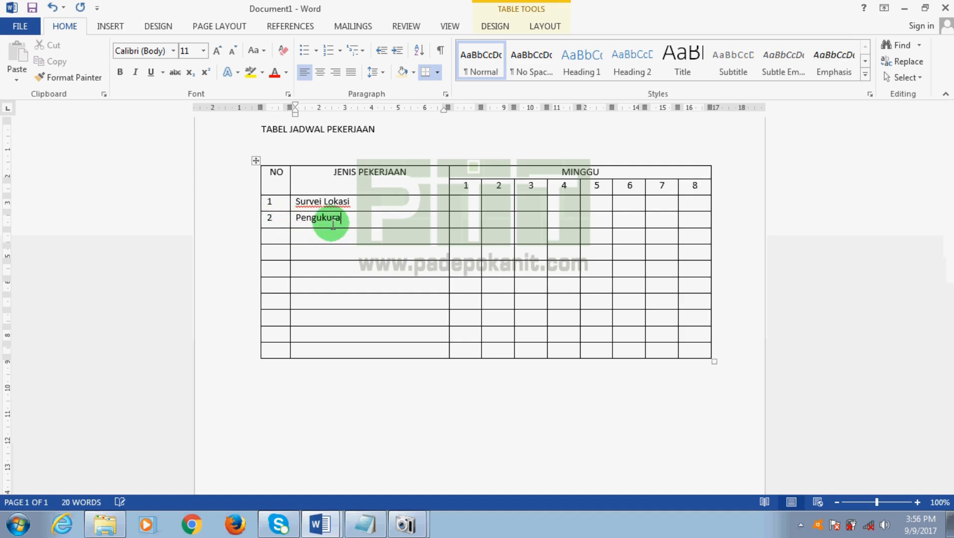
# - Switch to the Surat Penawaran Bantuan document and copy the job names from Pekerjaan Rehab Atap to Pekerjaan Pengecatan
pyautogui.click(326, 526)
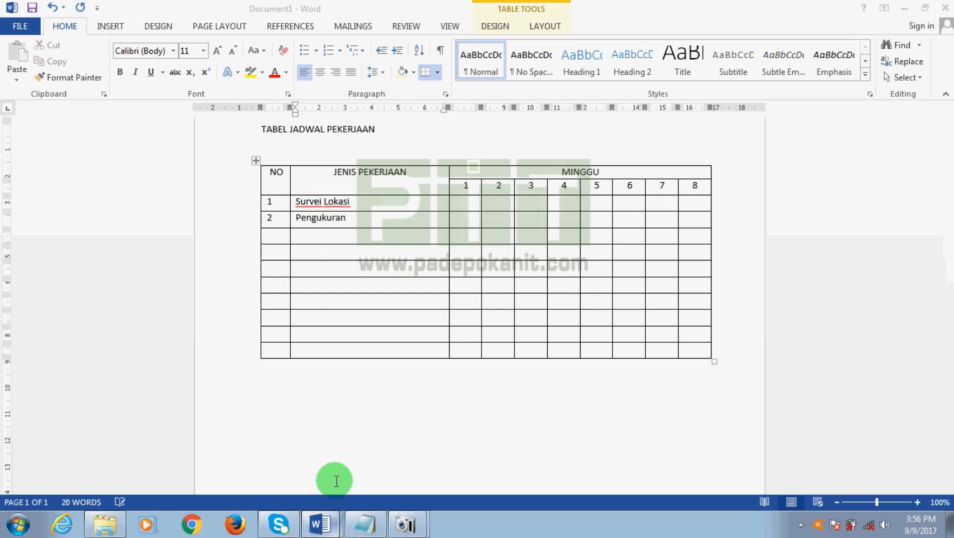
pyautogui.click(324, 472)
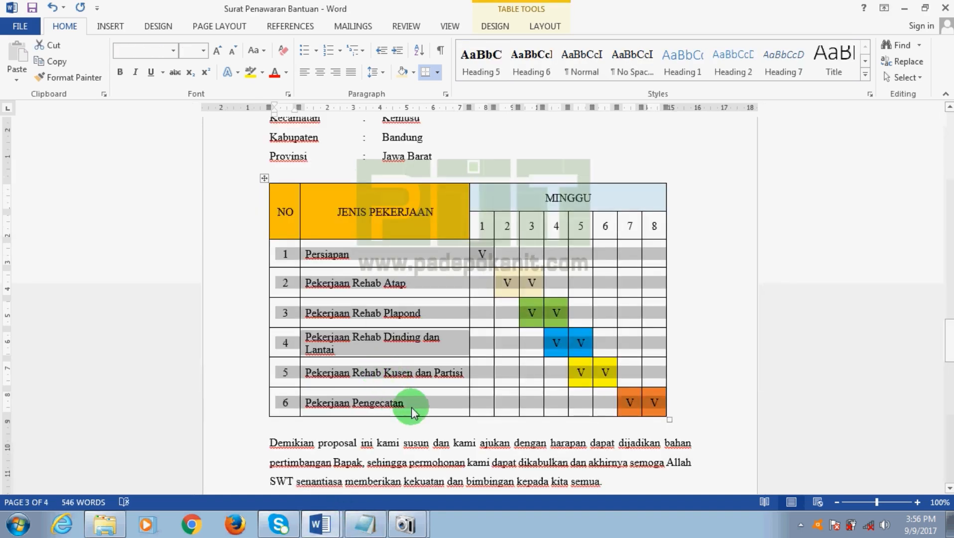
pyautogui.click(411, 408)
pyautogui.moveTo(411, 408); pyautogui.dragTo(292, 279)
pyautogui.hotkey('ctrl', 'c')
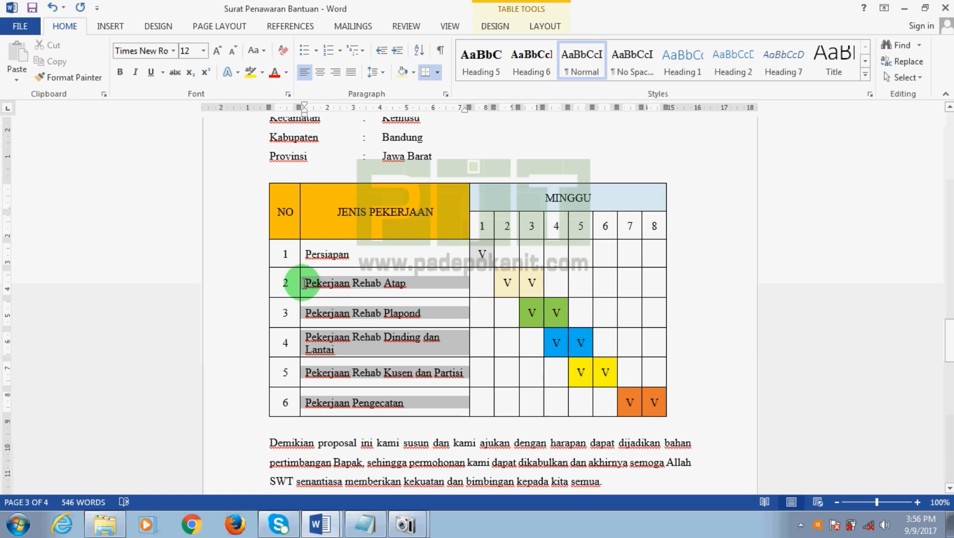
# - Return to Document1, paste the copied job names below Pengukuran and number their rows 3 to 7
pyautogui.click(903, 10)
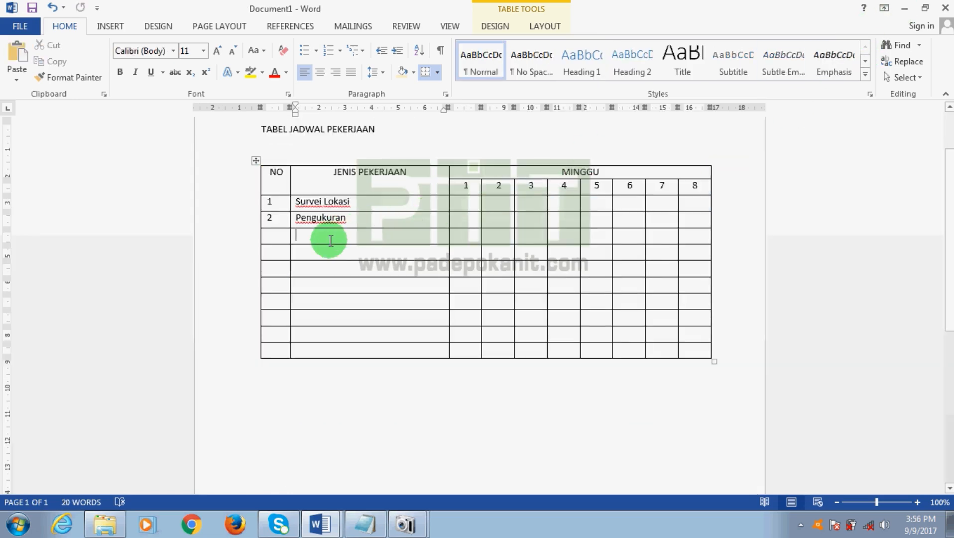
pyautogui.hotkey('ctrl', 'v')
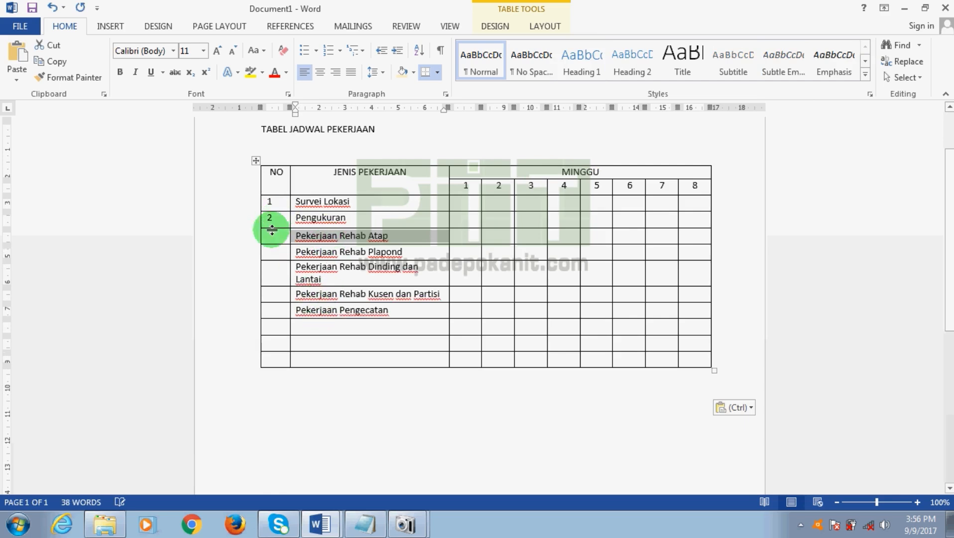
pyautogui.click(278, 237)
pyautogui.write('3')
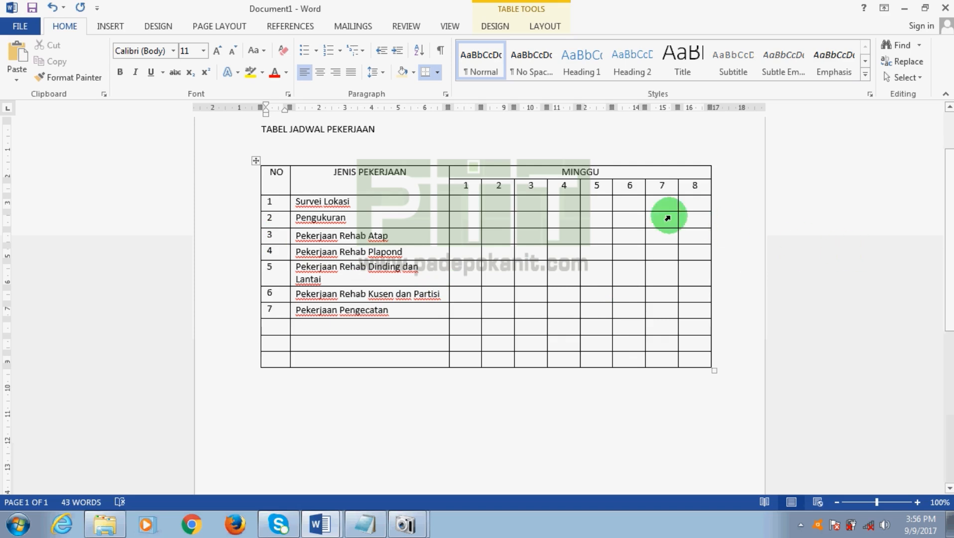
# - Mark V for Survei Lokasi in week 1, Pengukuran in 2–3, Rehab Atap in 3–4, Rehab Plapond in 4–5 and Rehab Dinding dan Lantai in 5
pyautogui.click(468, 206)
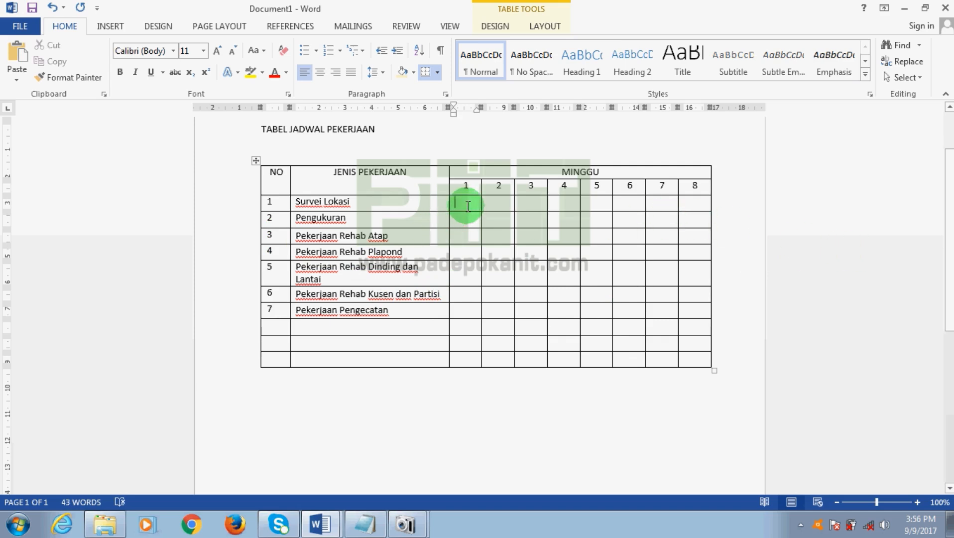
pyautogui.write('V')
pyautogui.press('Down')
pyautogui.press('Right')
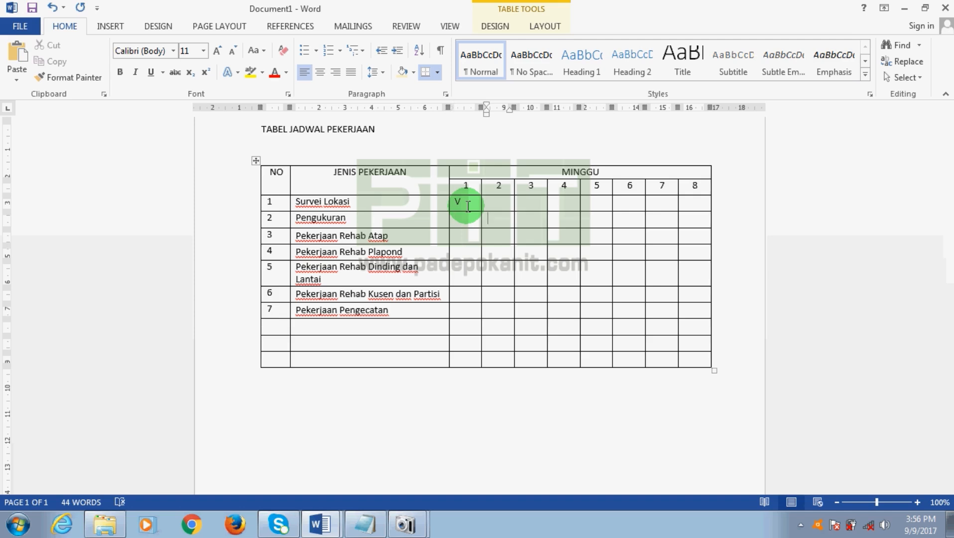
pyautogui.write('V')
pyautogui.press('Right')
pyautogui.write('V')
pyautogui.press('Right')
pyautogui.press('Left')
pyautogui.write('V')
pyautogui.press('Right')
pyautogui.press('Right')
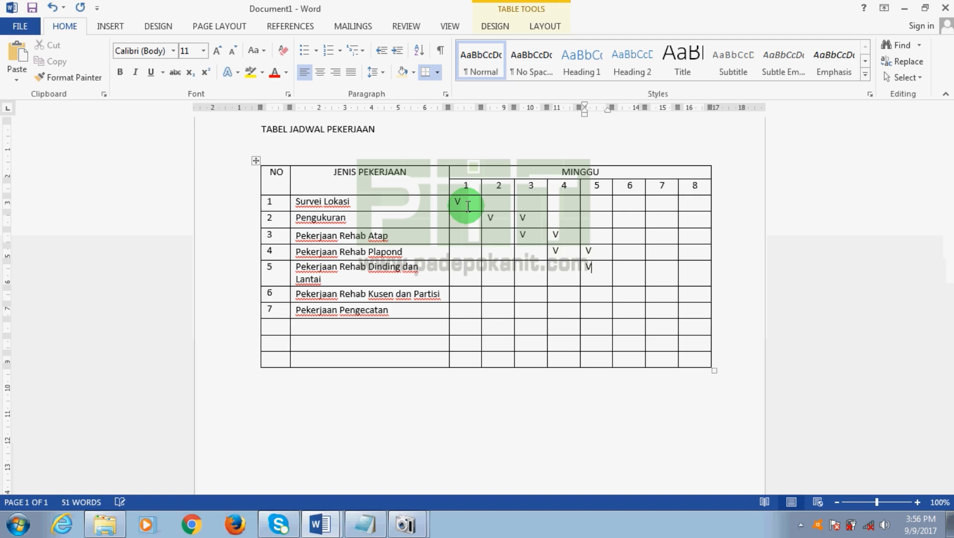
# - Mark V in weeks 6 and 7 for Rehab Dinding dan Lantai and Rehab Kusen dan Partisi, and in week 7 for Pekerjaan Pengecatan
pyautogui.press('Right')
pyautogui.write('V')
pyautogui.press('Right')
pyautogui.press('Left')
pyautogui.press('Right')
pyautogui.write('V')
pyautogui.press('Left')
pyautogui.press('Left')
pyautogui.press('Right')
pyautogui.press('Right')
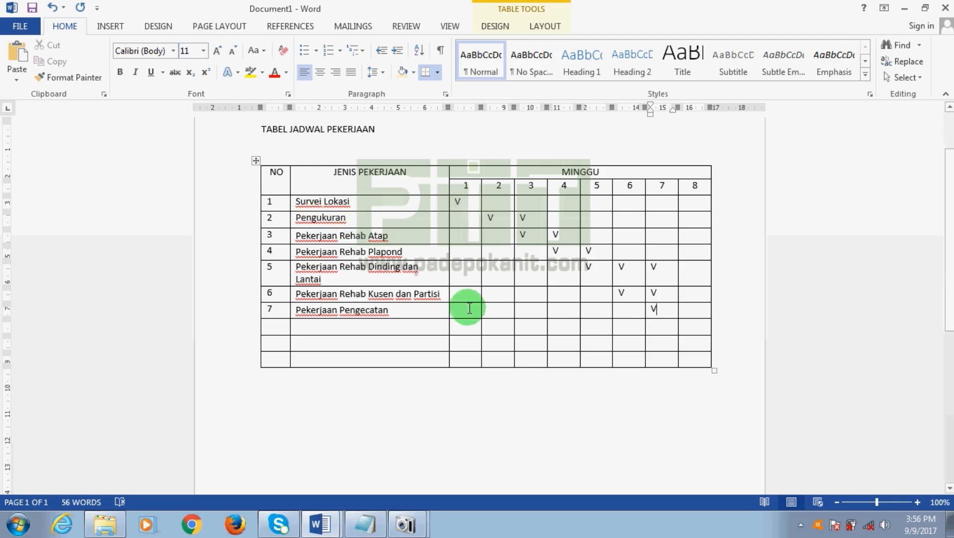
# - Shade the Survei Lokasi week 1 cell orange and the Pengukuran week 2 and 3 cells green
pyautogui.doubleClick(457, 202)
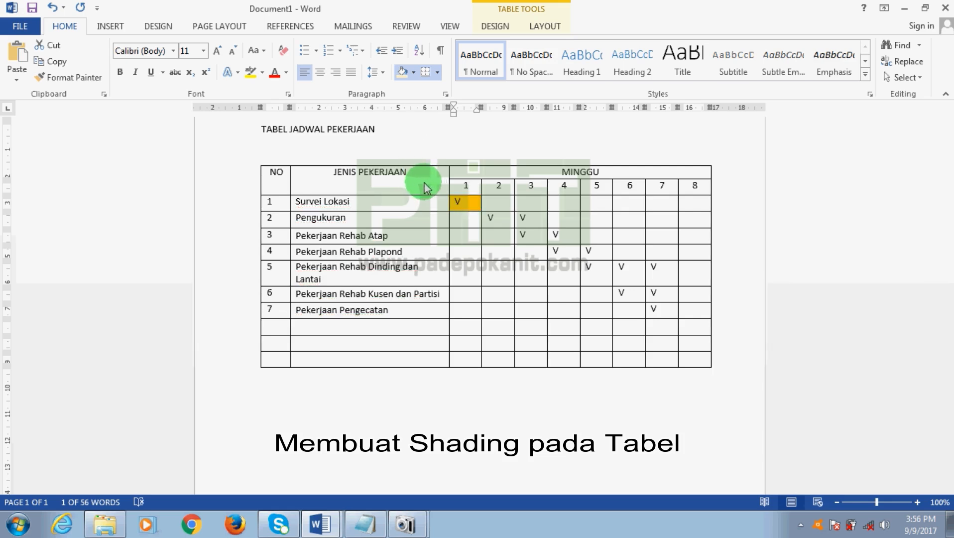
pyautogui.click(424, 183)
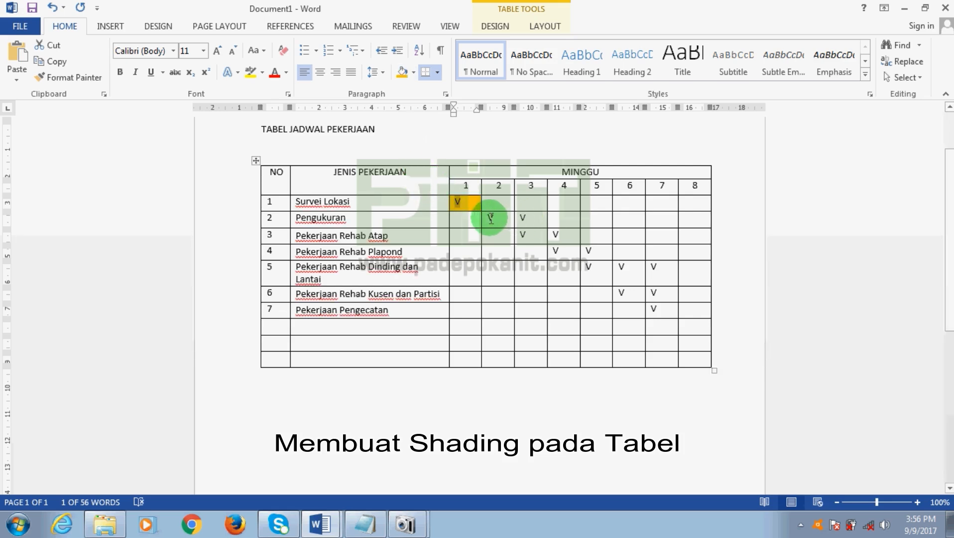
pyautogui.moveTo(491, 217); pyautogui.dragTo(523, 220)
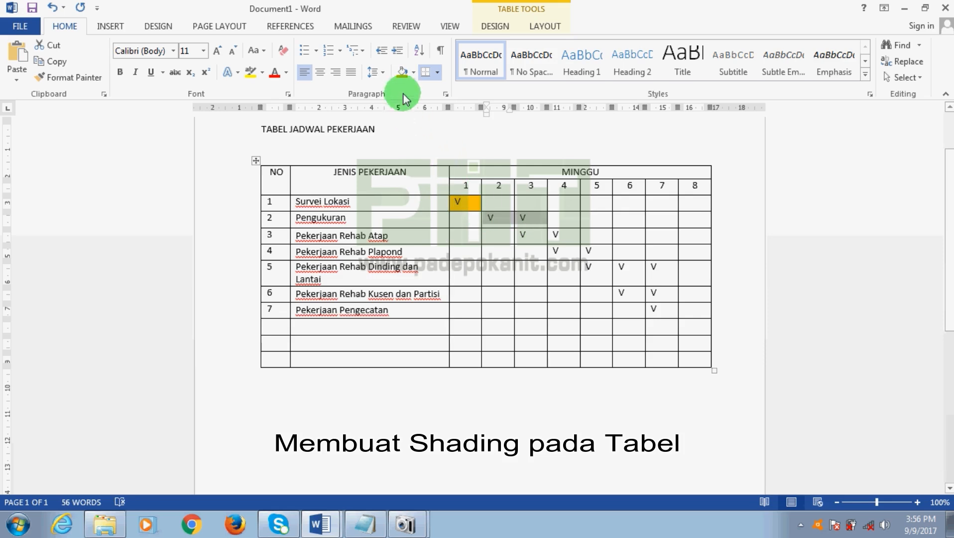
pyautogui.click(414, 74)
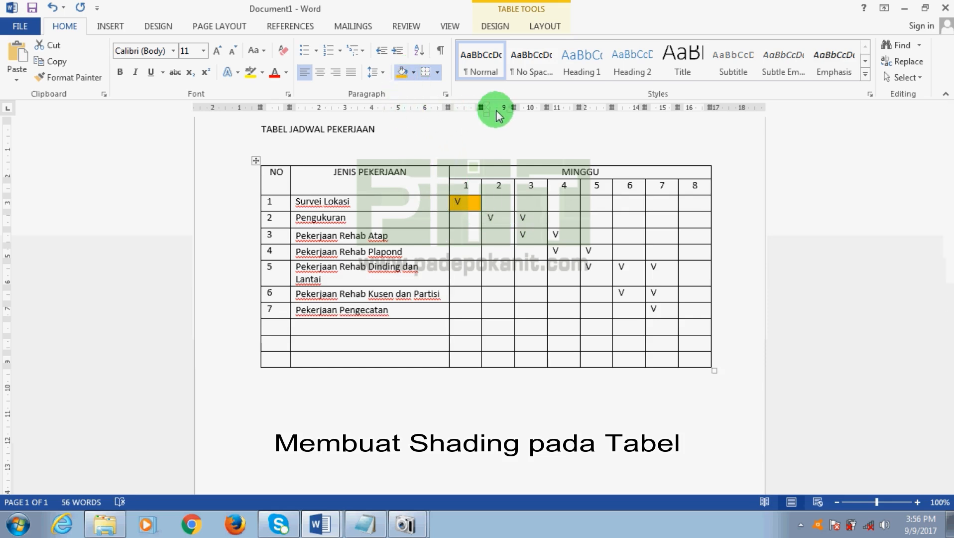
pyautogui.click(509, 103)
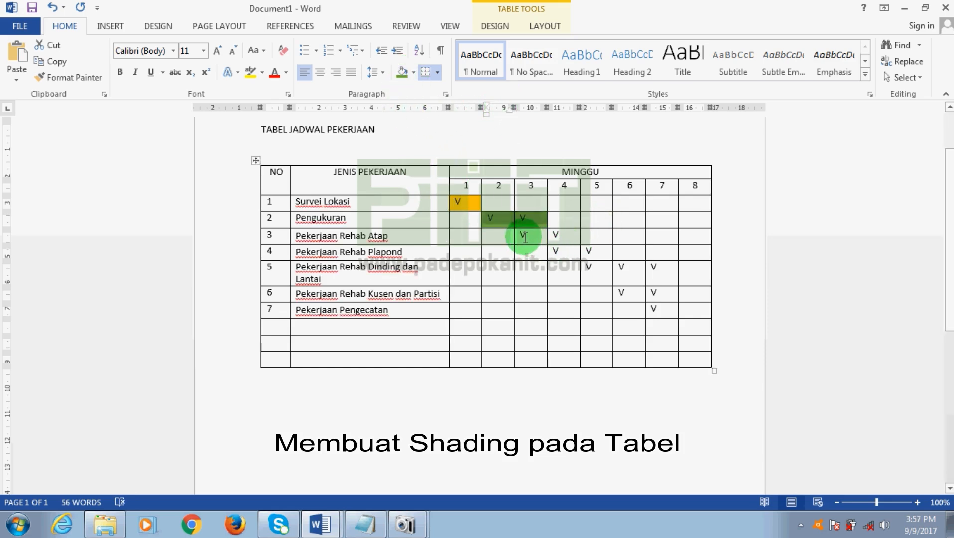
# - Shade the week 3 and 4 cells of the Pekerjaan Rehab Atap row light beige
pyautogui.moveTo(521, 232); pyautogui.dragTo(569, 237)
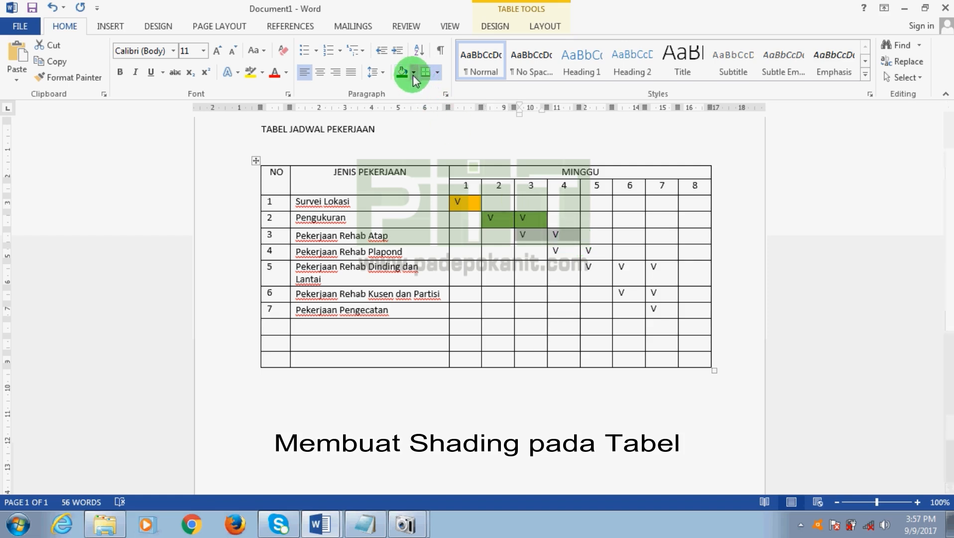
pyautogui.click(499, 139)
pyautogui.click(487, 117)
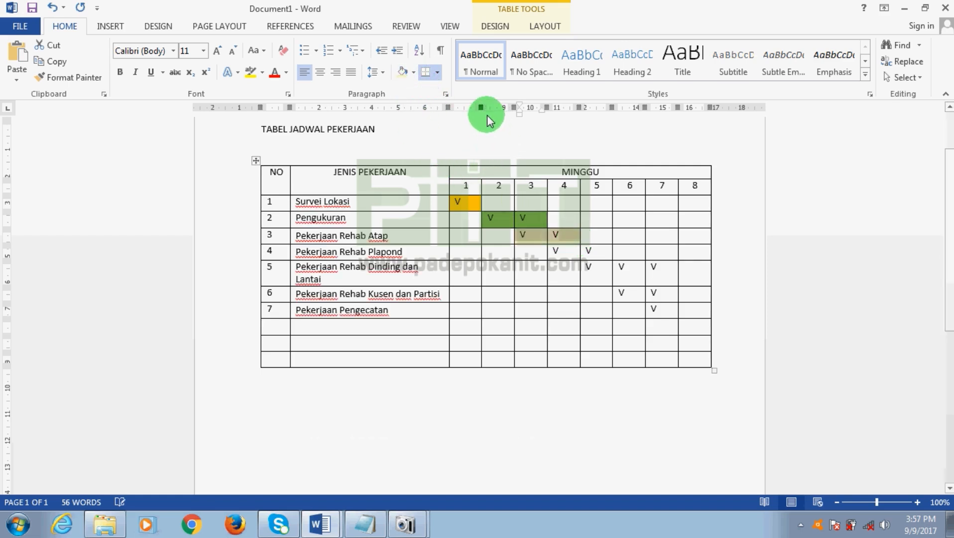
# - Shade the week 4 and 5 cells of Pekerjaan Rehab Plapond red and the week 5 to 7 cells of Rehab Dinding dan Lantai blue
pyautogui.moveTo(556, 253); pyautogui.dragTo(598, 251)
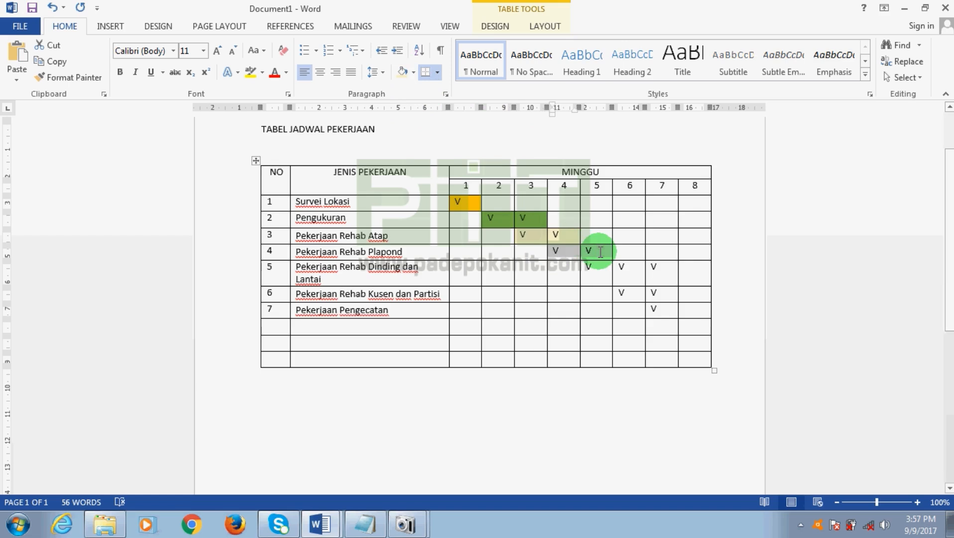
pyautogui.click(413, 73)
pyautogui.click(412, 159)
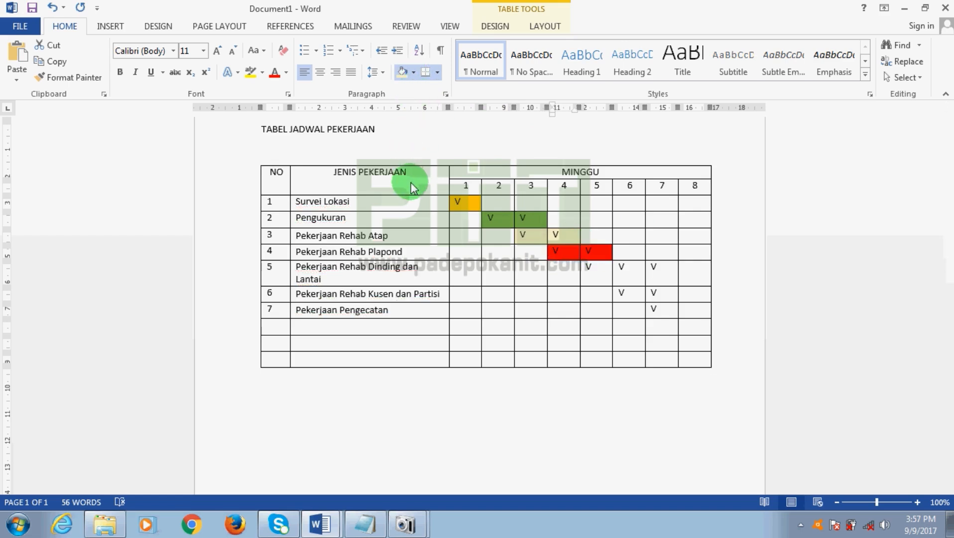
pyautogui.moveTo(587, 268); pyautogui.dragTo(653, 265)
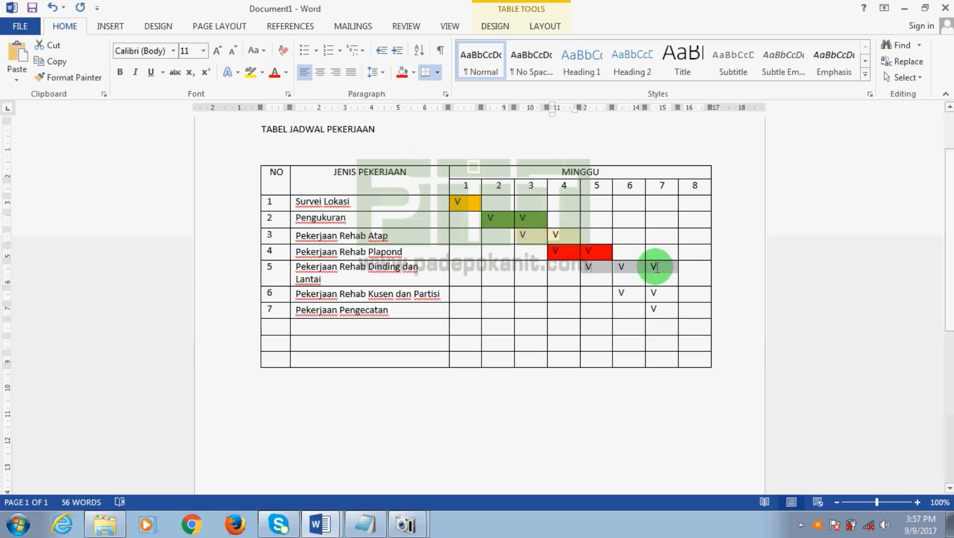
pyautogui.click(413, 74)
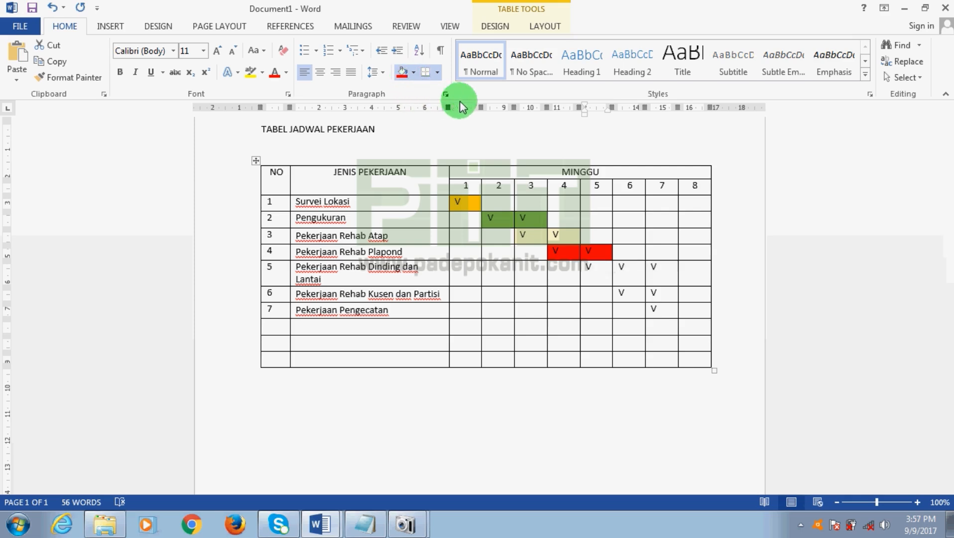
pyautogui.click(441, 100)
pyautogui.click(657, 272)
# - Shade the week 5 to 7 cells of Pekerjaan Rehab Kusen dan Partisi light grey and the week 7 cell of Pekerjaan Pengecatan orange
pyautogui.moveTo(596, 293); pyautogui.dragTo(654, 294)
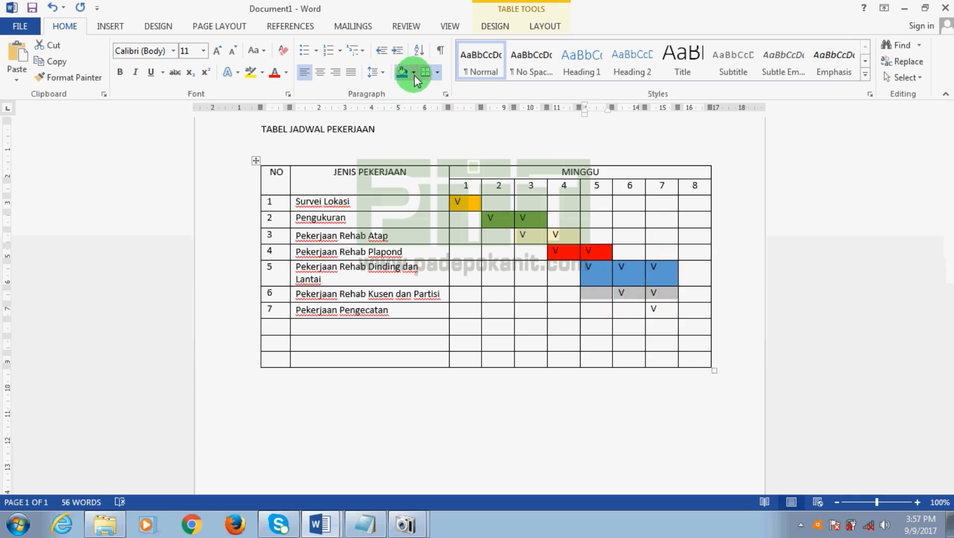
pyautogui.click(414, 73)
pyautogui.click(659, 311)
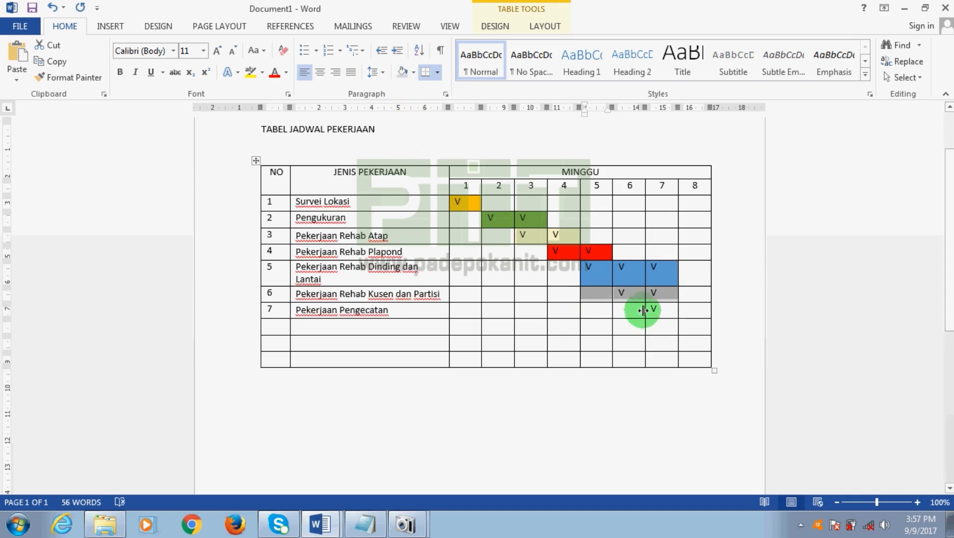
pyautogui.doubleClick(658, 311)
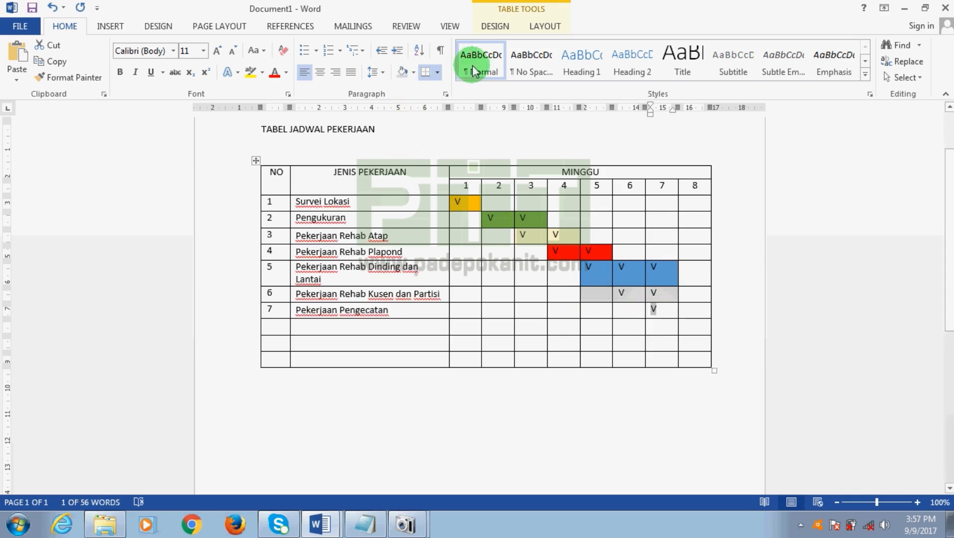
pyautogui.click(413, 72)
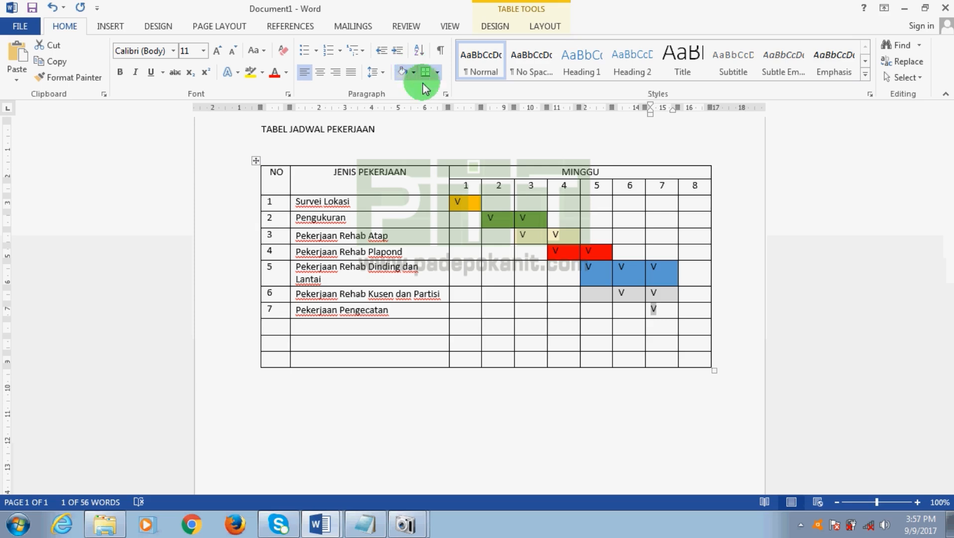
pyautogui.click(483, 102)
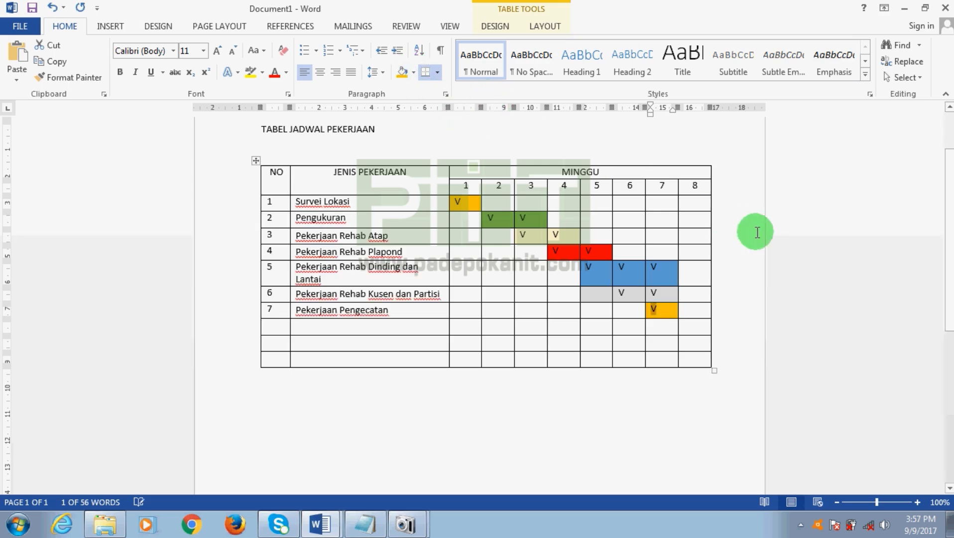
pyautogui.click(813, 266)
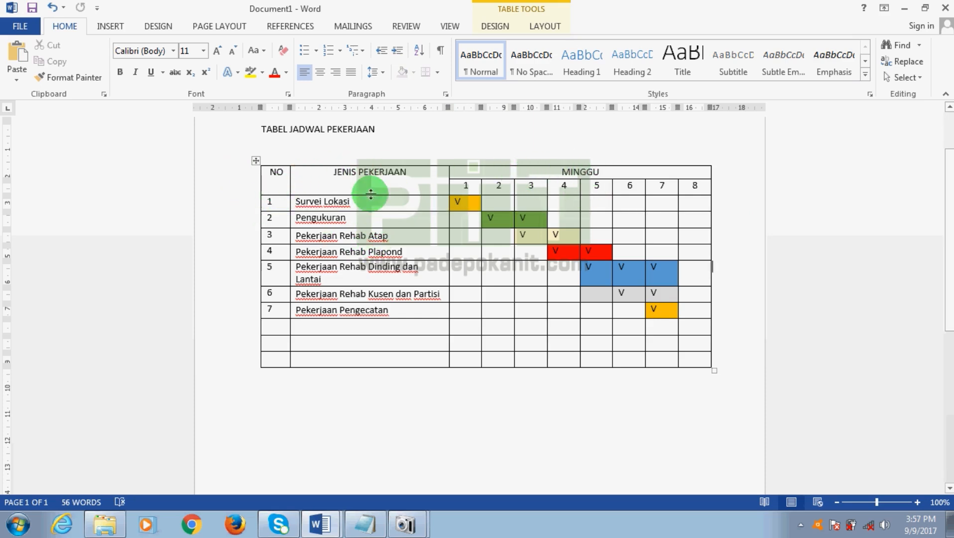
# - Set the whole table's alignment to Center on the page in its table properties
pyautogui.click(415, 171)
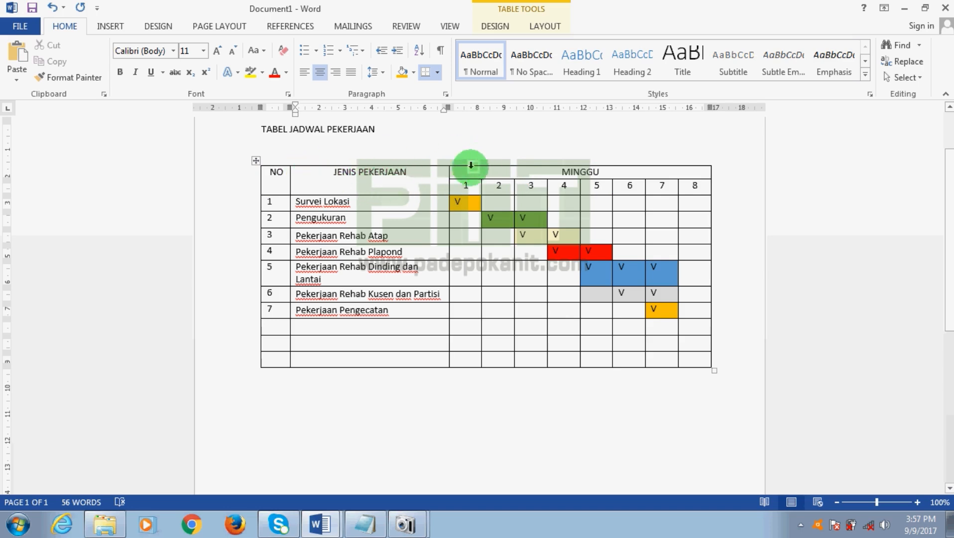
pyautogui.rightClick(413, 174)
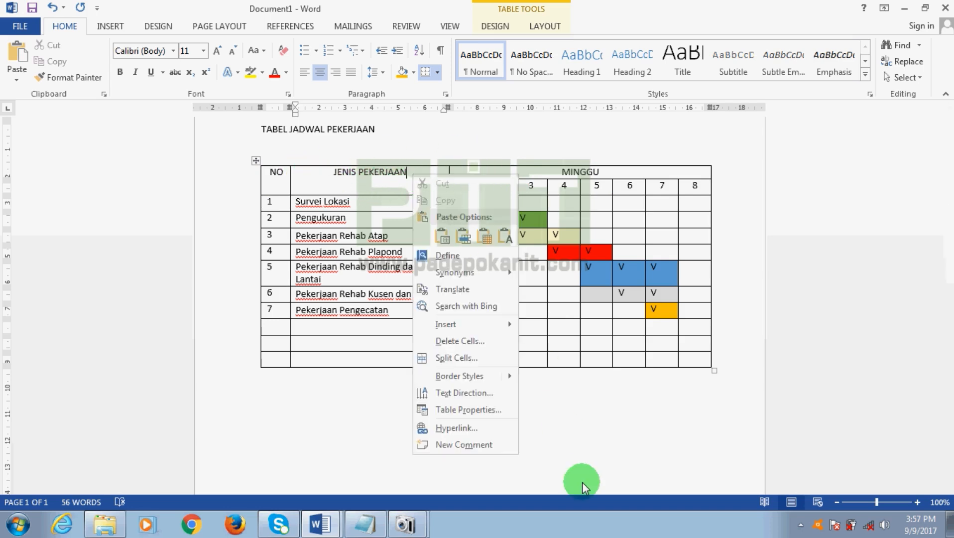
pyautogui.click(493, 409)
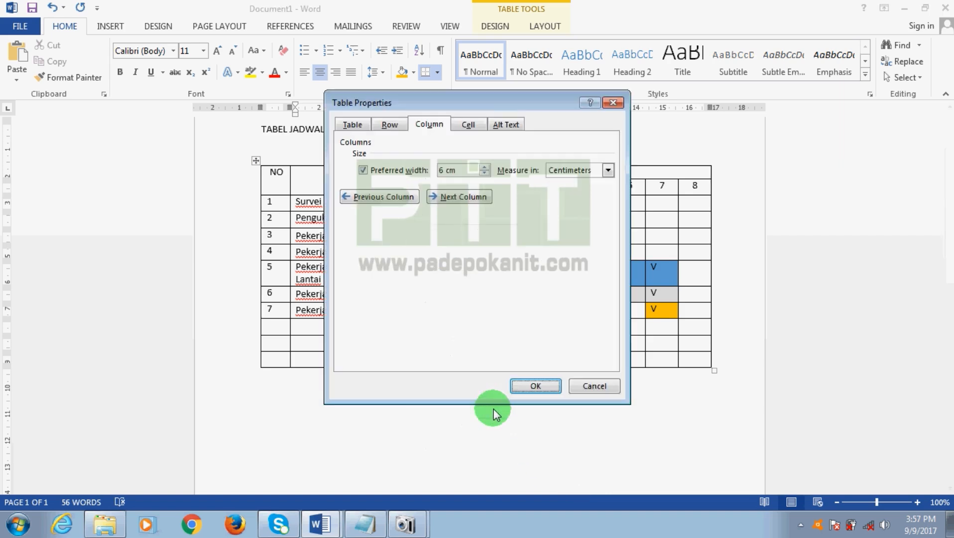
pyautogui.click(352, 126)
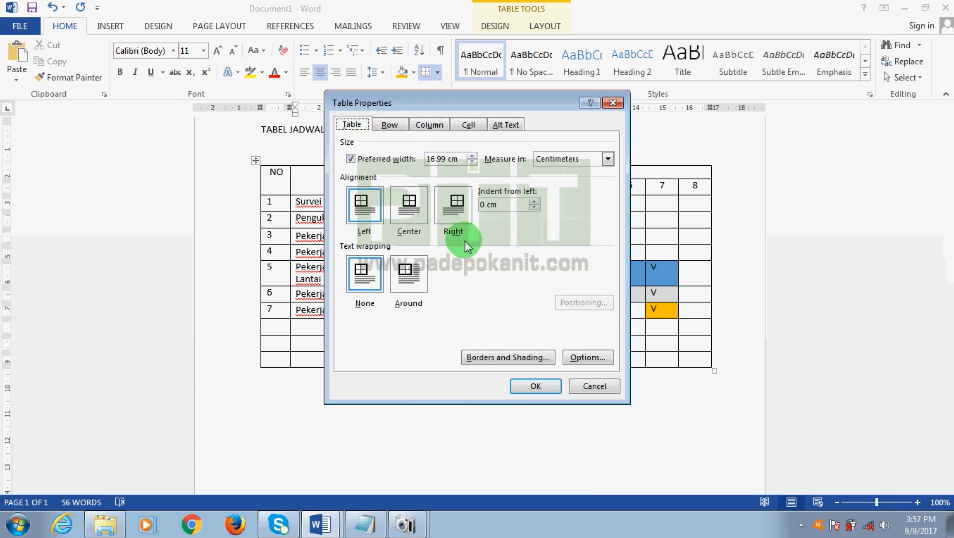
pyautogui.click(413, 208)
pyautogui.click(536, 386)
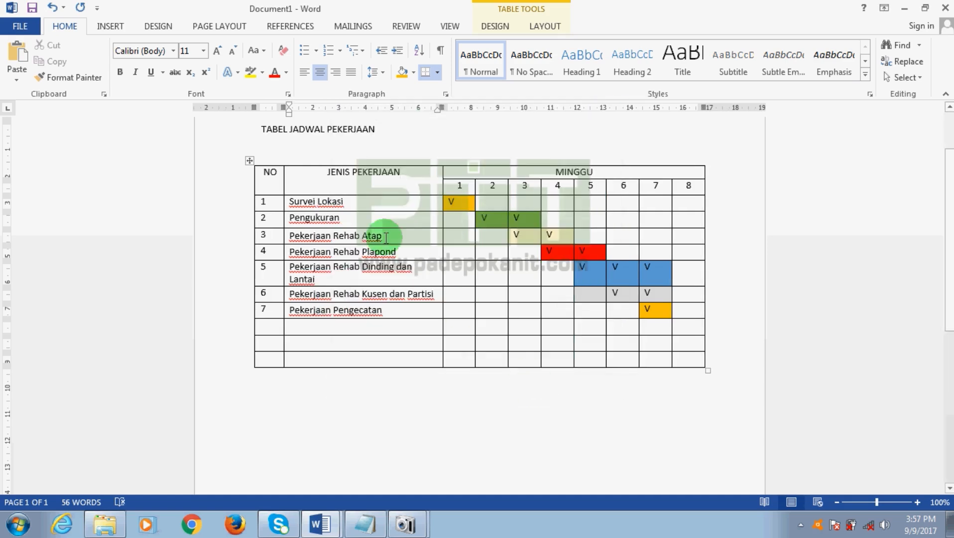
# - Set the vertical alignment of the JENIS PEKERJAAN header cell to Center
pyautogui.rightClick(408, 174)
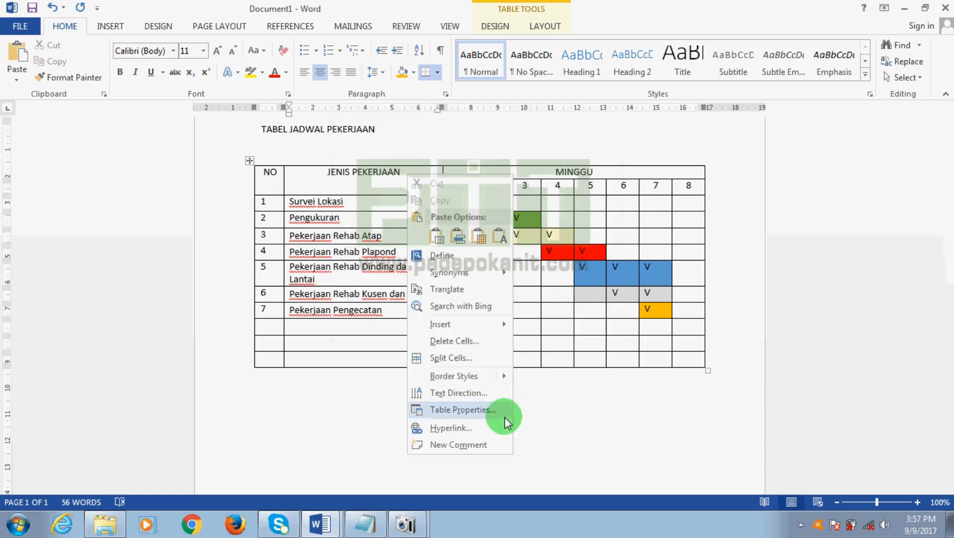
pyautogui.click(464, 410)
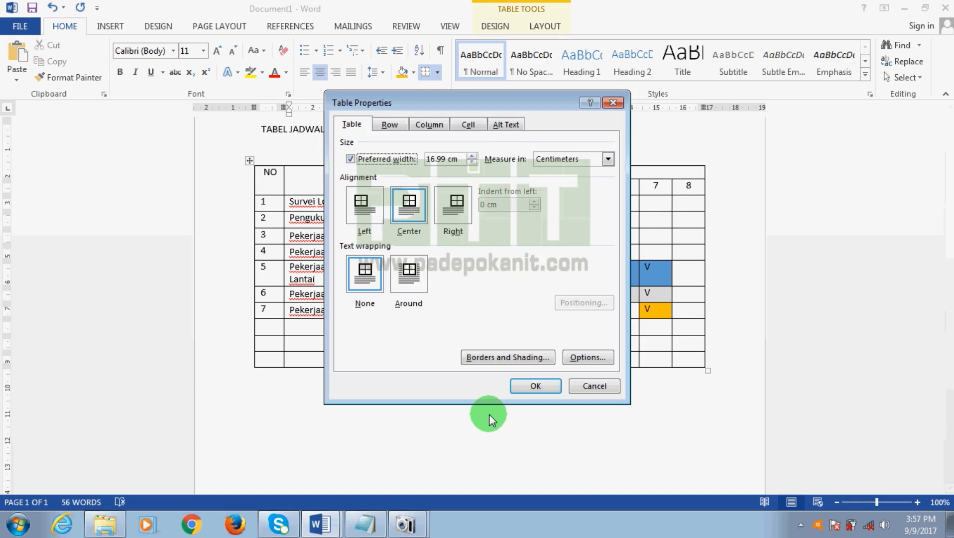
pyautogui.click(470, 125)
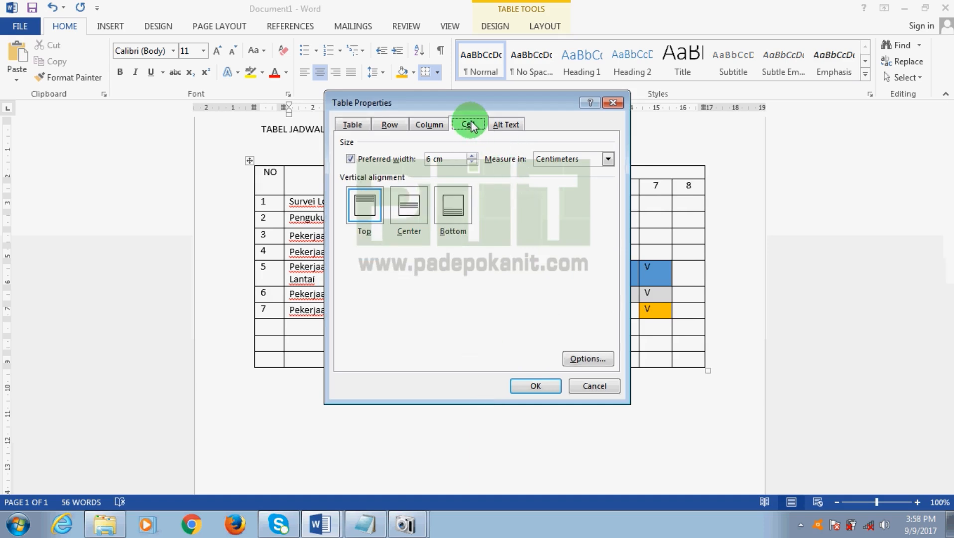
pyautogui.click(408, 204)
pyautogui.click(536, 386)
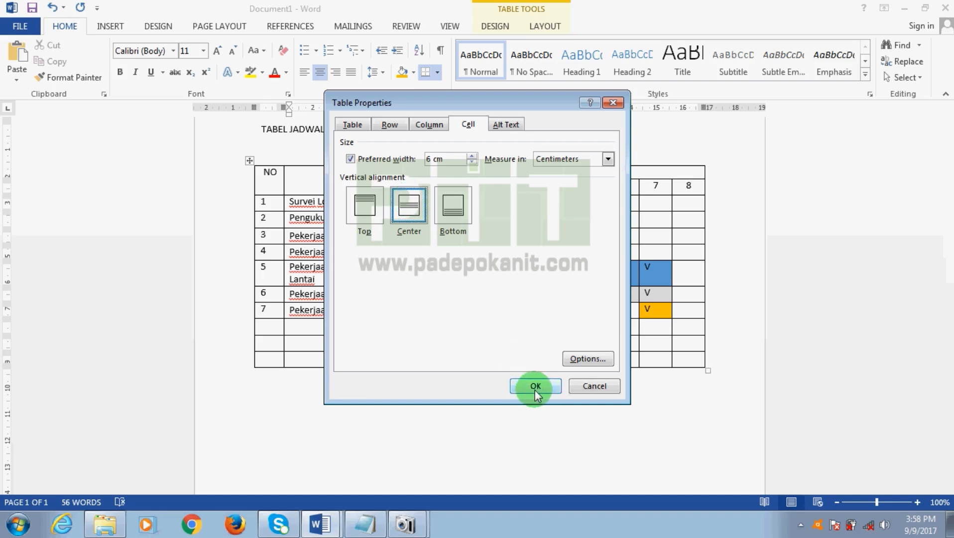
# - Set the vertical alignment of the NO header cell to Center
pyautogui.rightClick(278, 174)
pyautogui.click(341, 412)
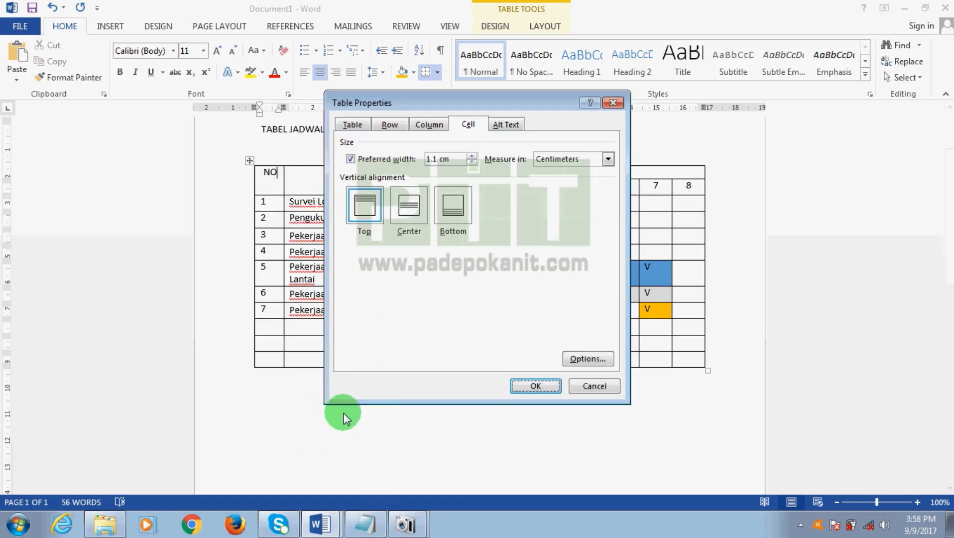
pyautogui.click(412, 227)
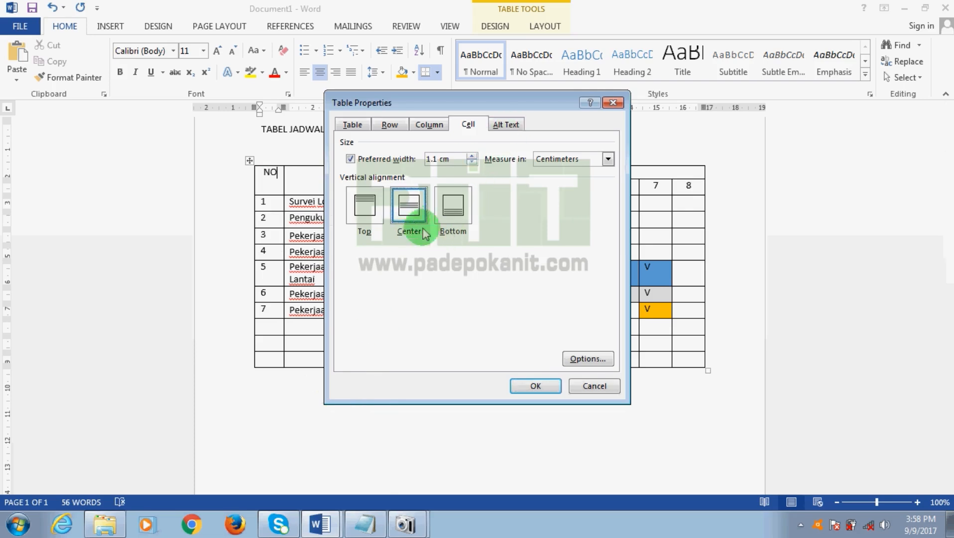
pyautogui.click(532, 384)
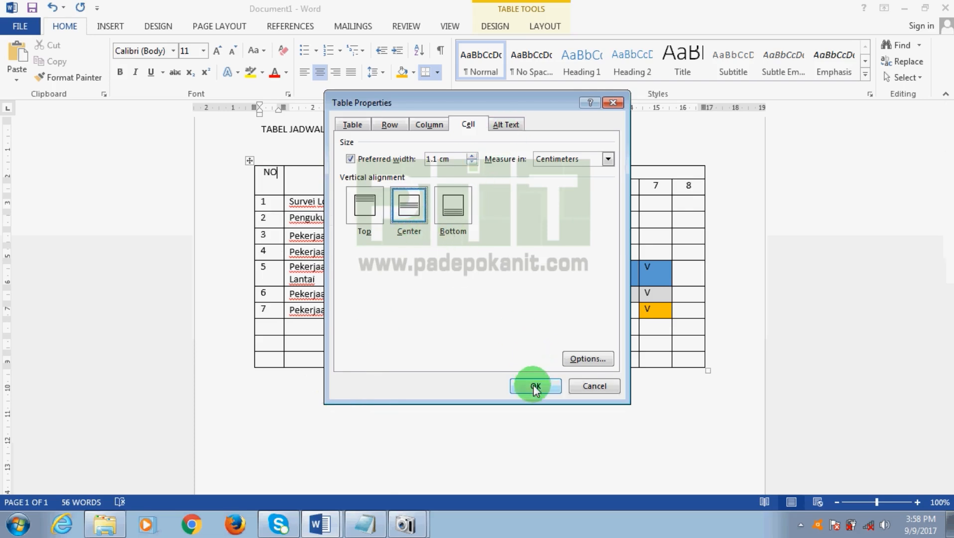
pyautogui.click(559, 432)
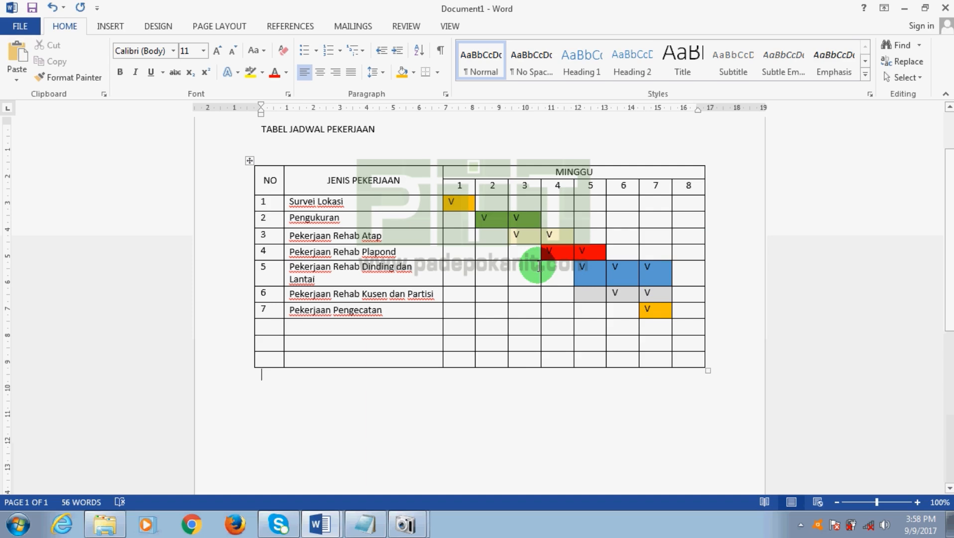
# - Switch to the Notepad notes and add "2. ISI FIELD JUDUL KOLOM" and "3. ATUR LEBAR KOLOM" under LANGKAH MEMBUATNYA
pyautogui.click(366, 529)
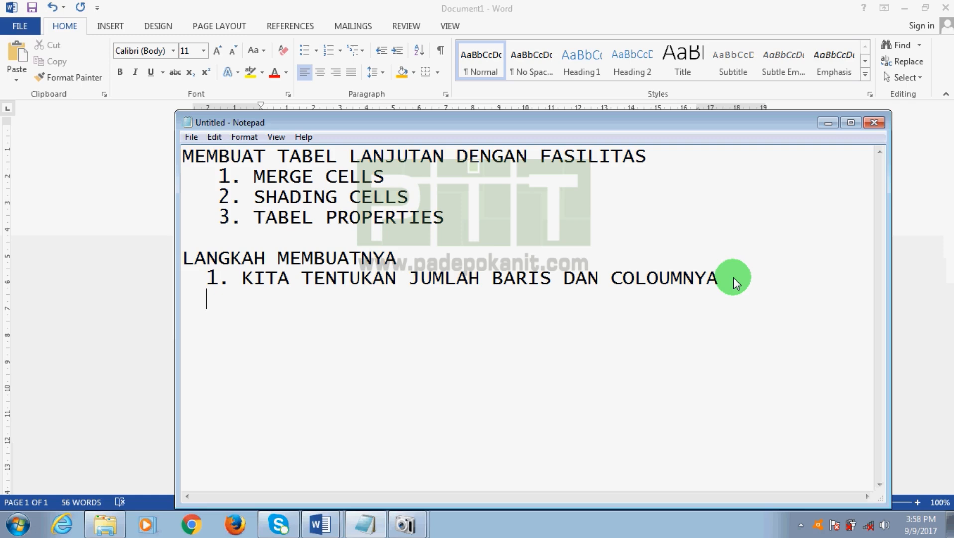
pyautogui.write('2. ISI FIE')
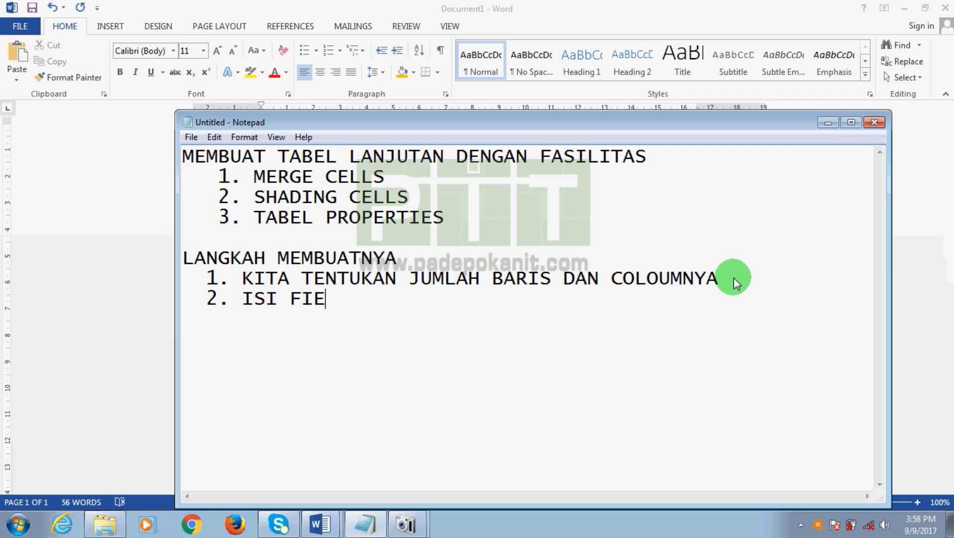
pyautogui.write('LD JU')
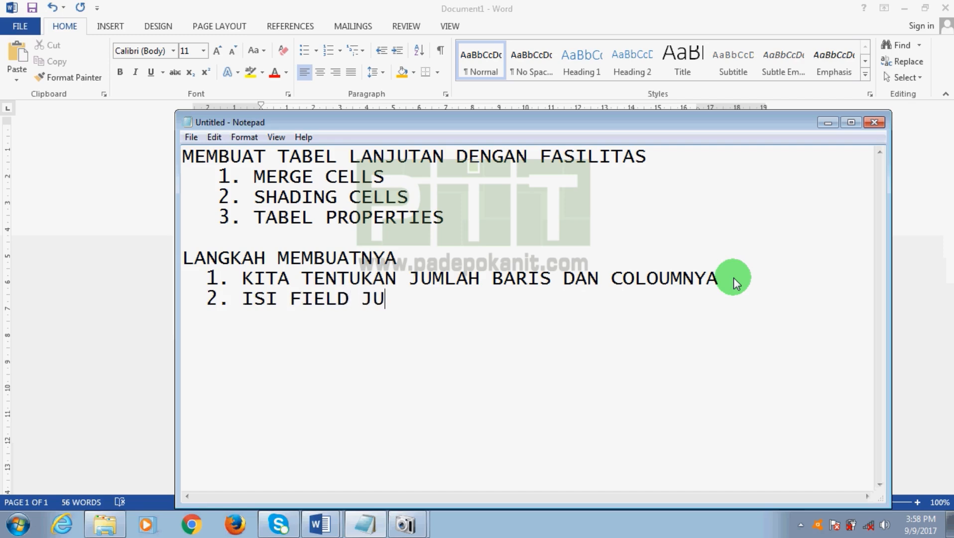
pyautogui.write('DUL KOLOM')
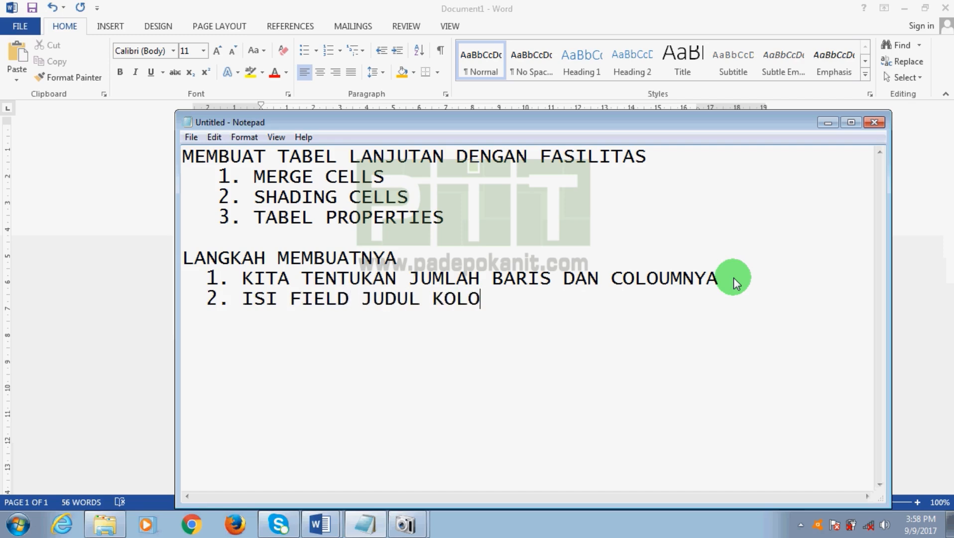
pyautogui.press('Return')
pyautogui.write('3. ATUR ')
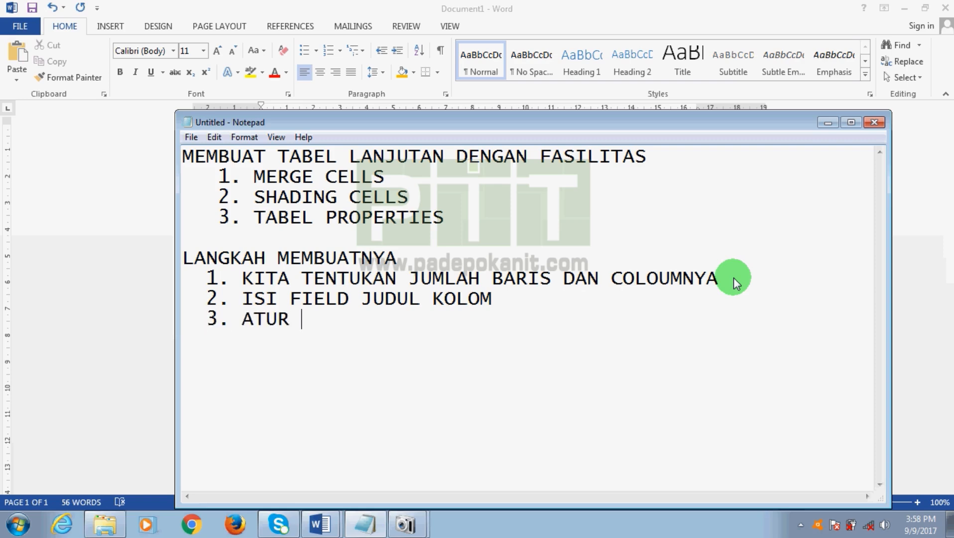
pyautogui.write('LEBAR KO')
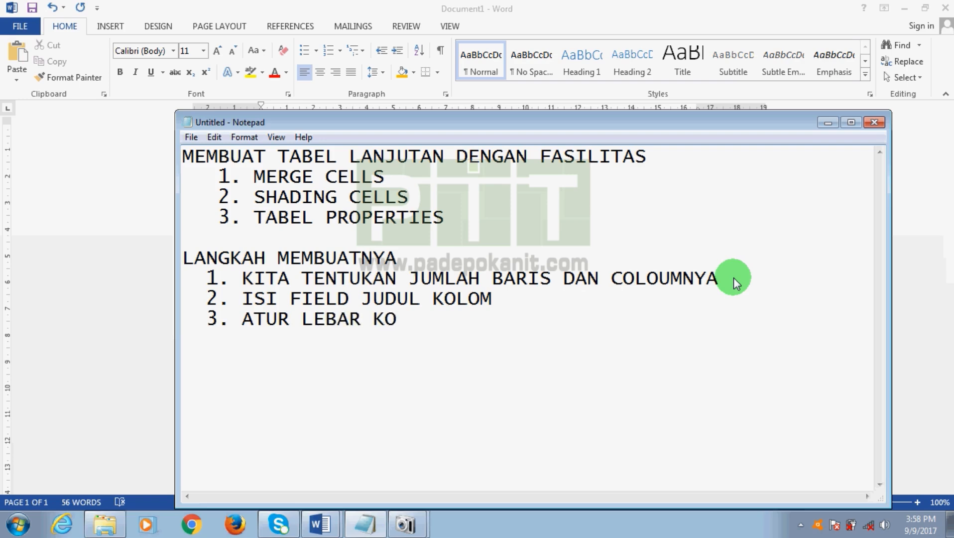
pyautogui.write('LOM')
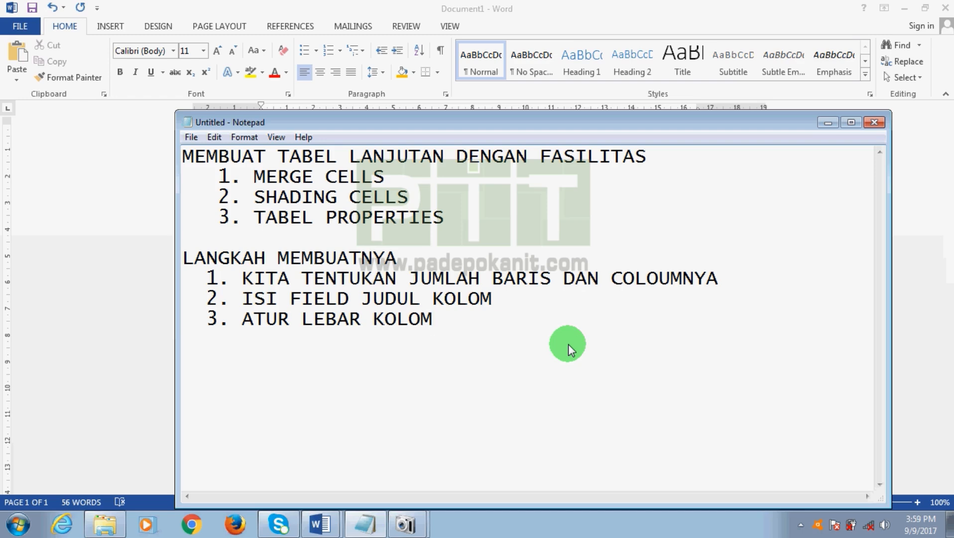
# - Add "4. MEMBUAT SHADING" and "5. MENGATUR TABEL PROPERTIES" to the notes, and return to the Word document
pyautogui.press('Return')
pyautogui.write('4. MEMBUAT')
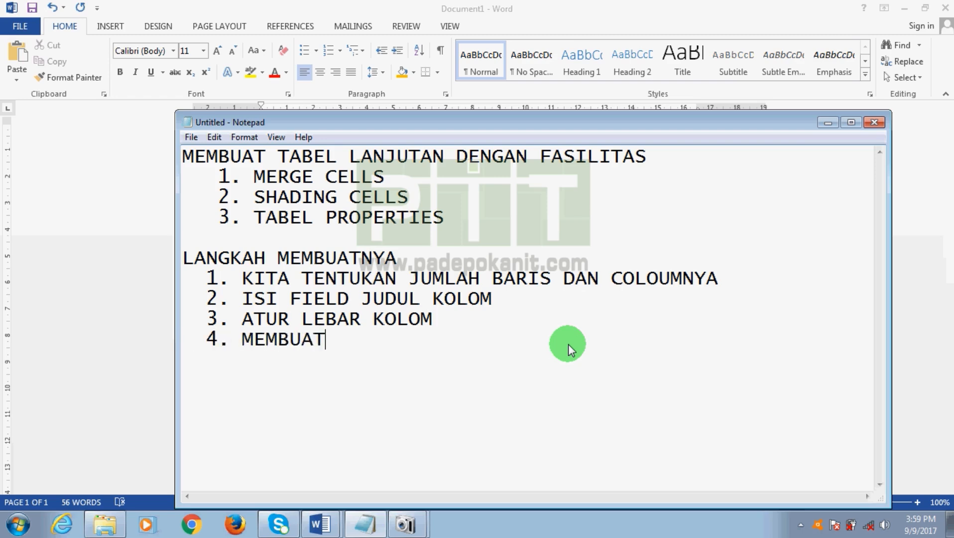
pyautogui.write(' SHADING   ')
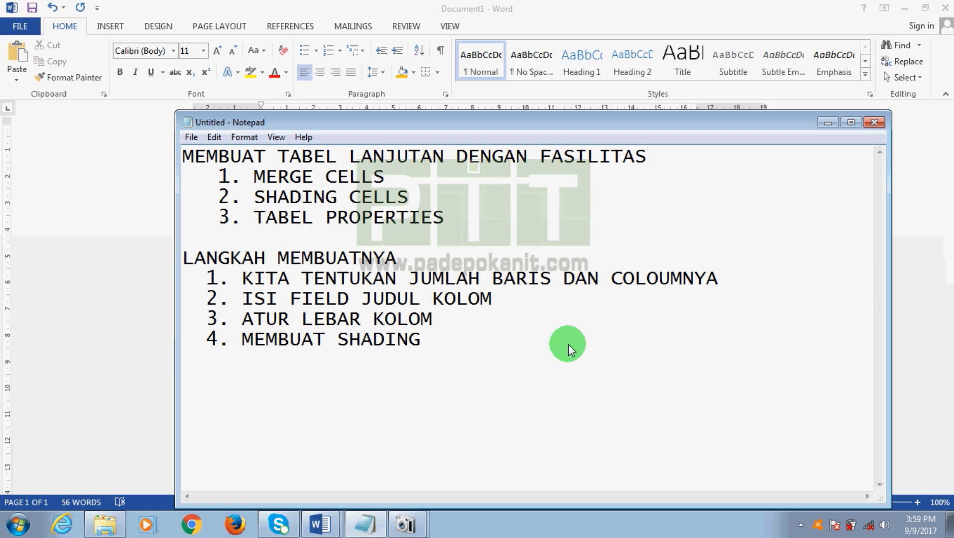
pyautogui.write('5. MENGAT')
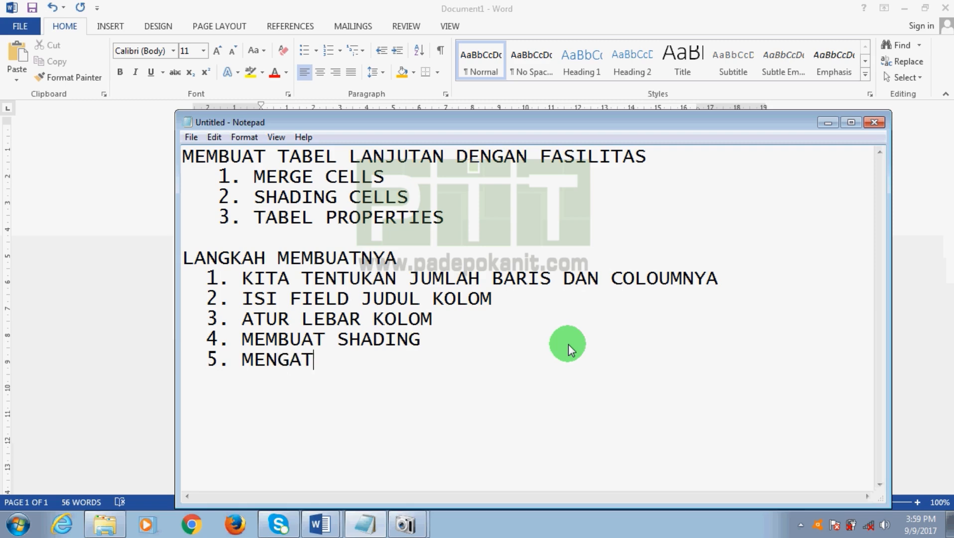
pyautogui.write('UR TABEL P')
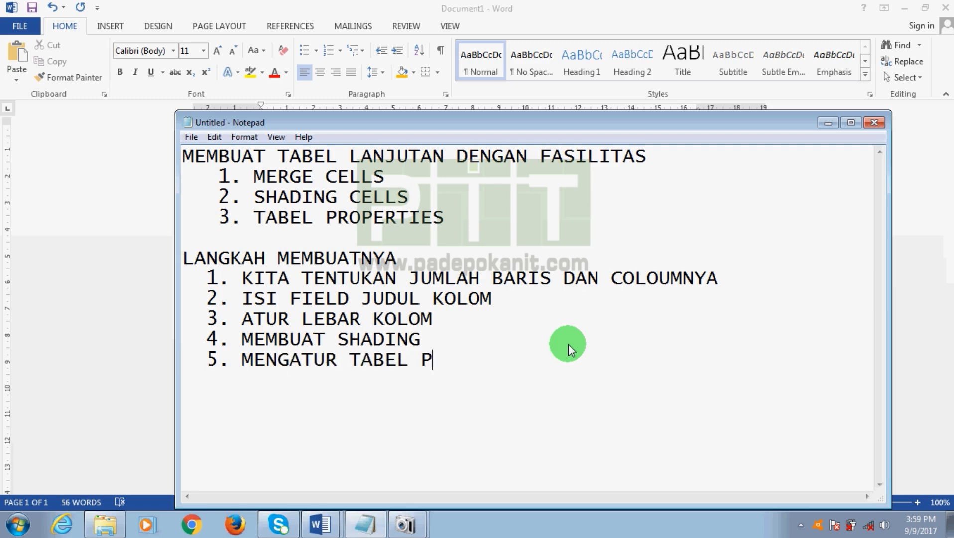
pyautogui.write('ROPERTIES')
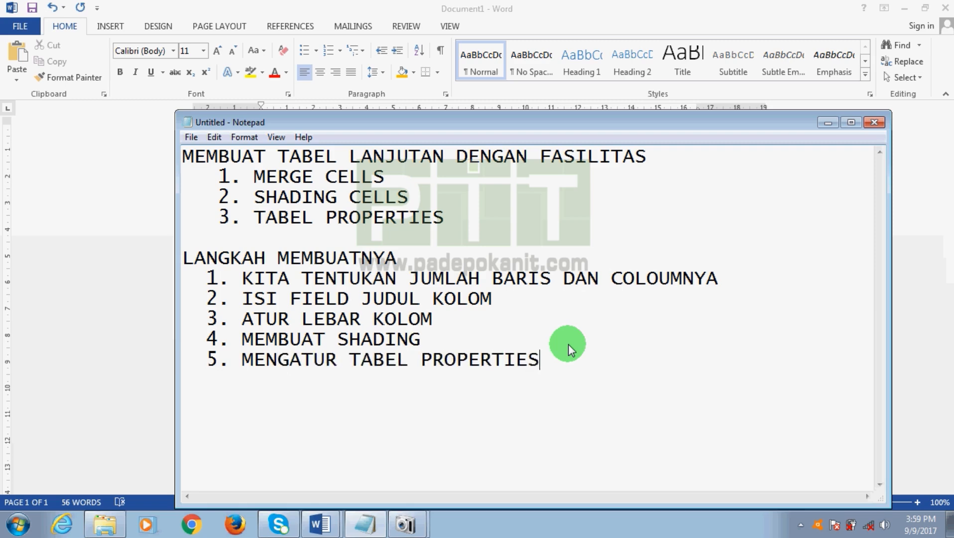
pyautogui.click(828, 123)
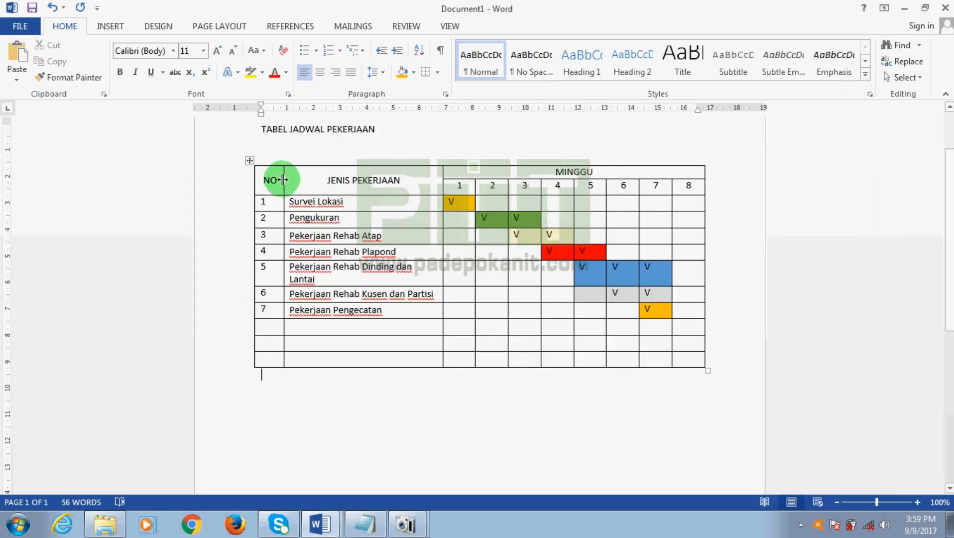
pyautogui.click(264, 179)
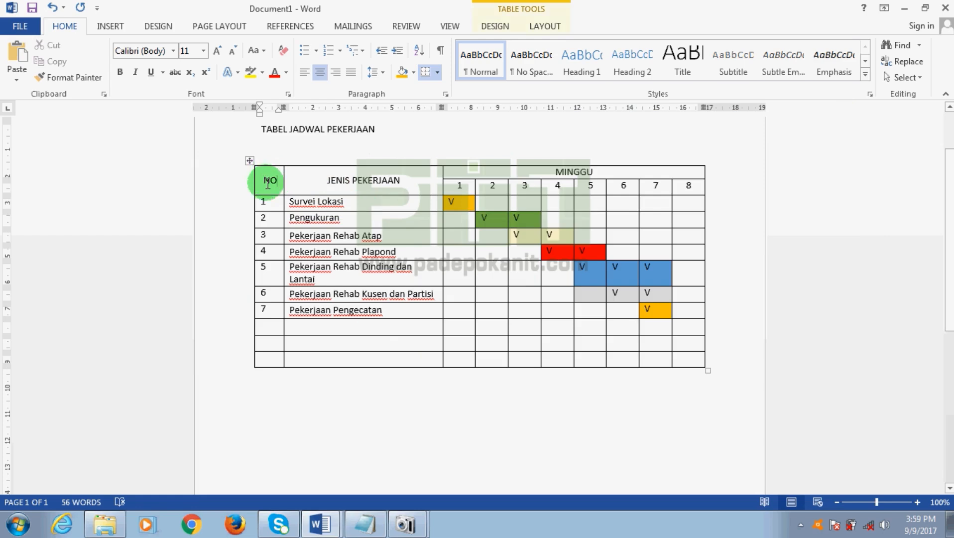
pyautogui.click(322, 184)
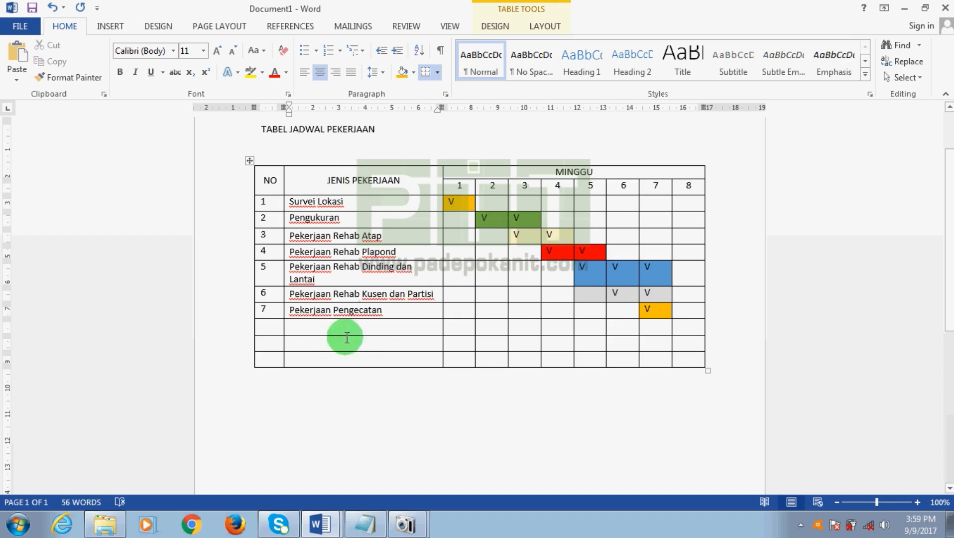
pyautogui.moveTo(433, 167)
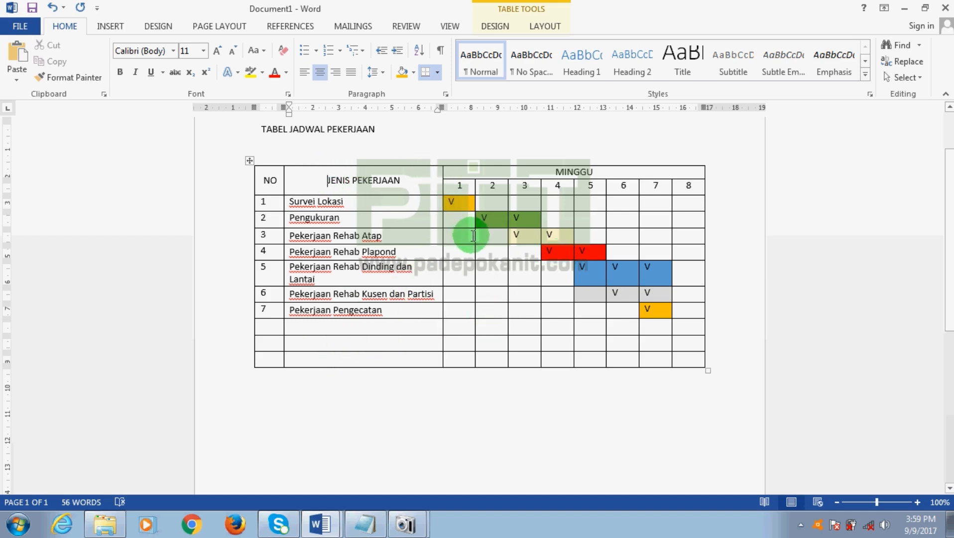